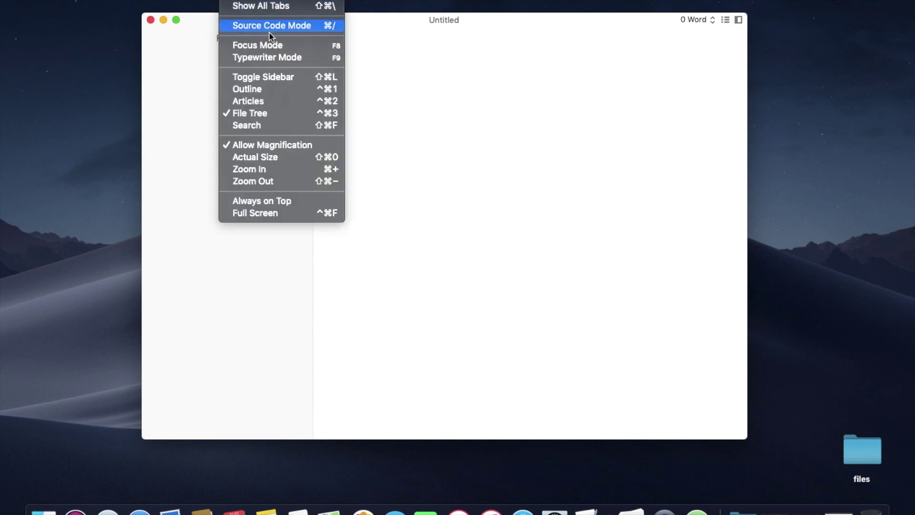
- Hide Typora's sidebar with View > Toggle Sidebar, then toggle it back on
{"action": "left_click", "coordinate": [301, 79]}
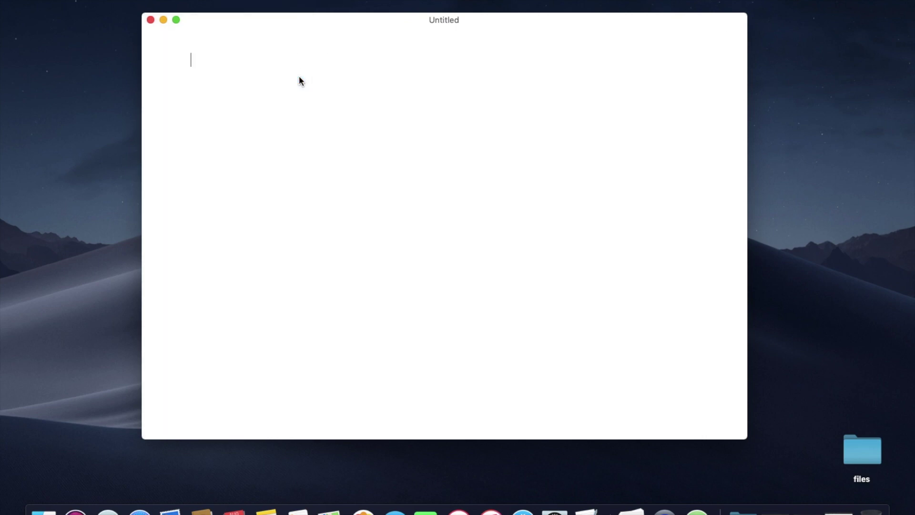
{"action": "left_click", "coordinate": [235, 0]}
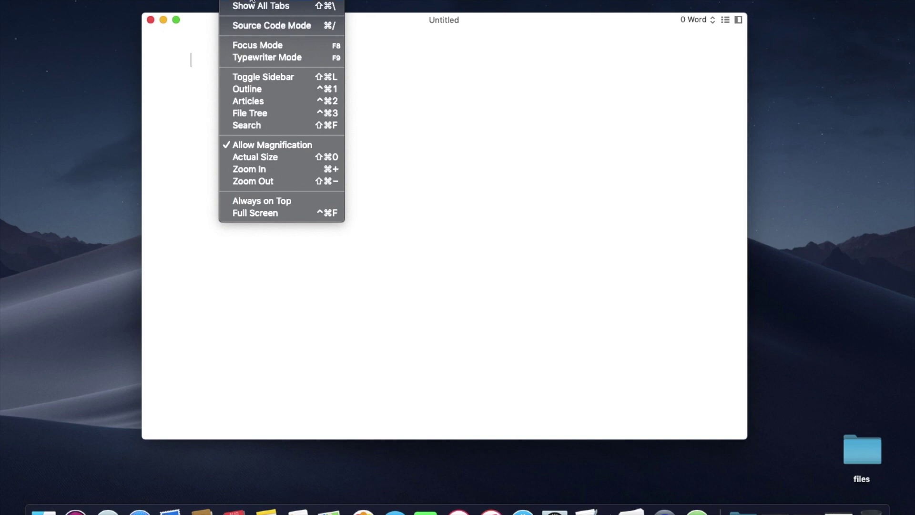
{"action": "left_click", "coordinate": [285, 78]}
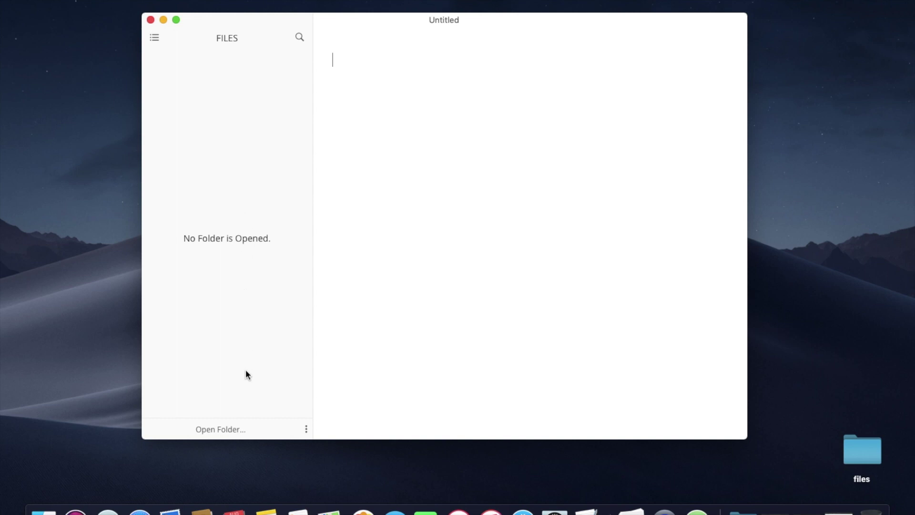
- Show the recent locations list from the Open Folder bar at the sidebar's bottom
{"action": "left_click", "coordinate": [264, 433]}
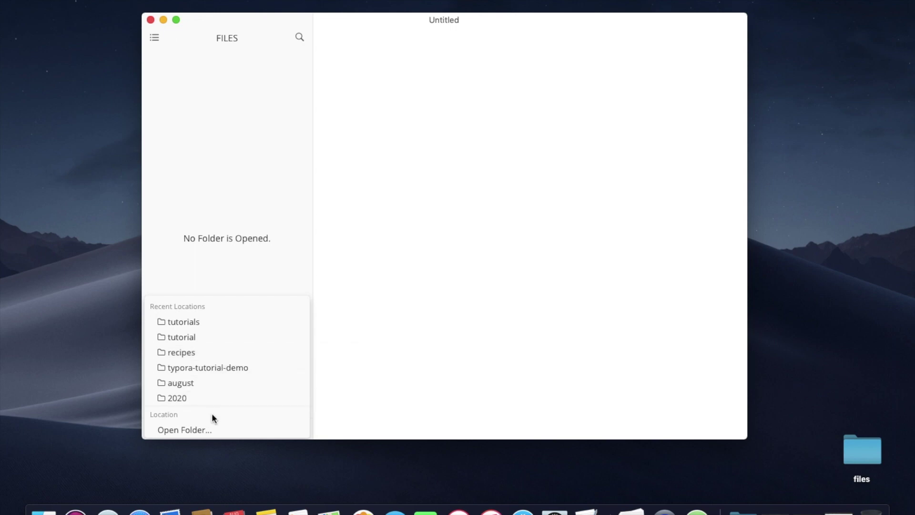
- Create a new tutorials folder in Documents and select it to open in Typora
{"action": "left_click", "coordinate": [206, 431]}
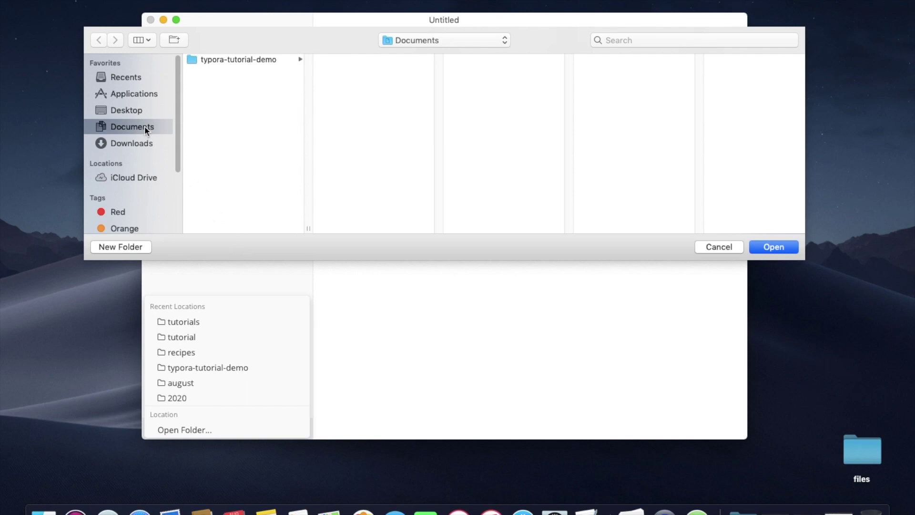
{"action": "left_click", "coordinate": [131, 246]}
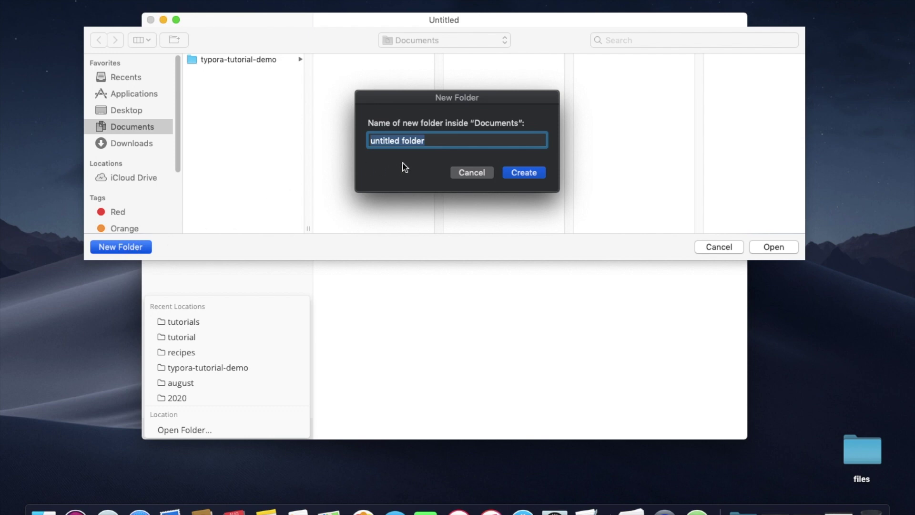
{"action": "type", "text": "tutorials"}
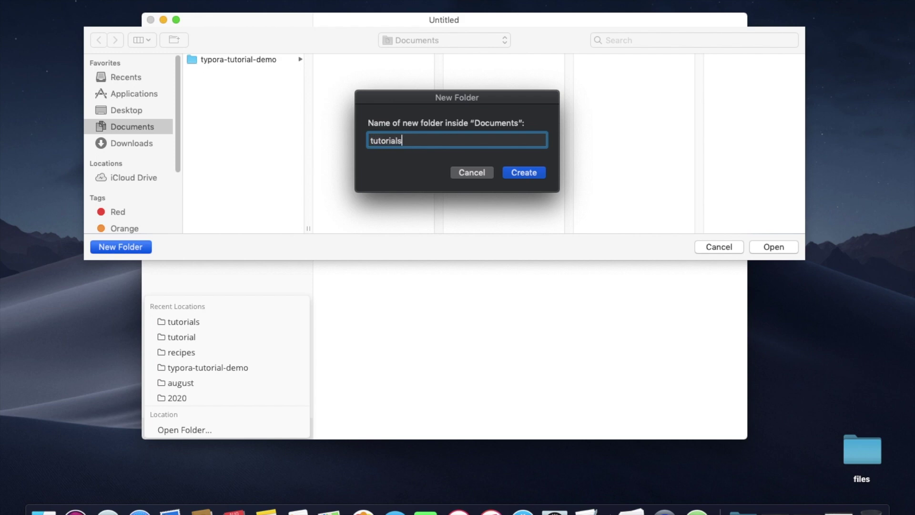
{"action": "left_click", "coordinate": [524, 174]}
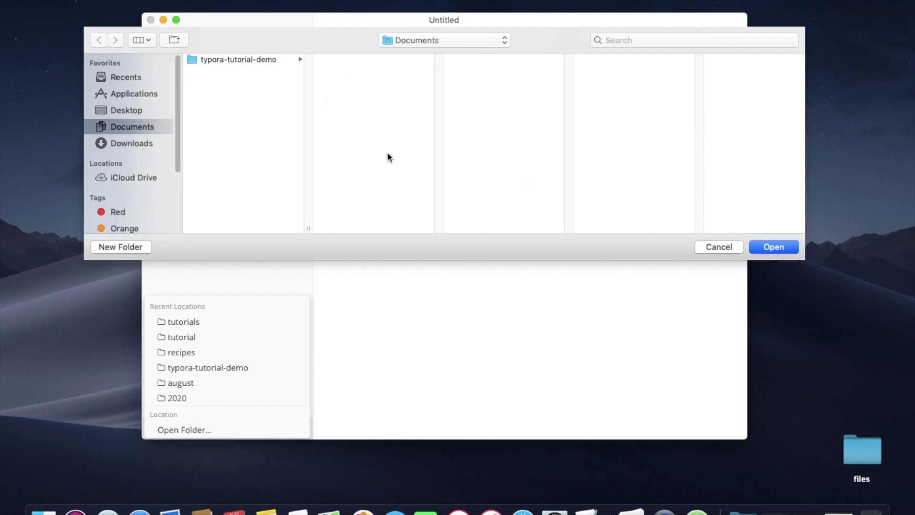
{"action": "left_click", "coordinate": [242, 59]}
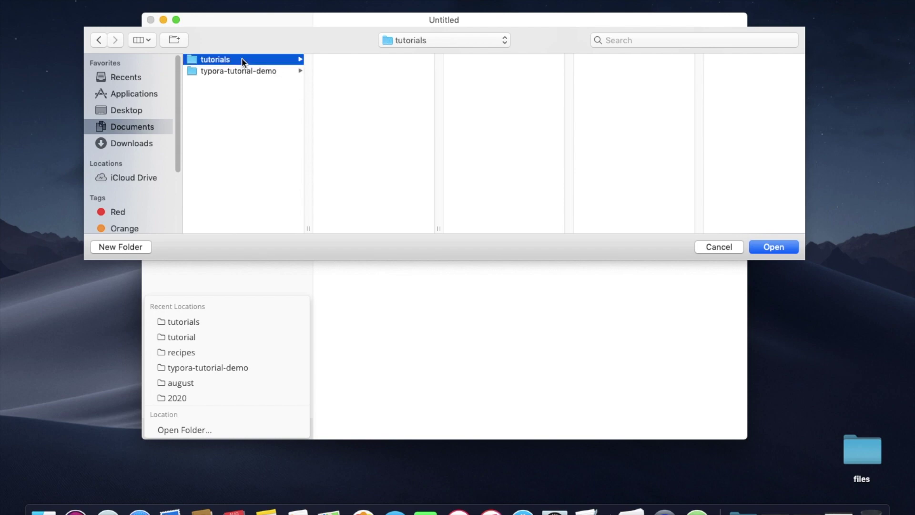
{"action": "left_click", "coordinate": [771, 253]}
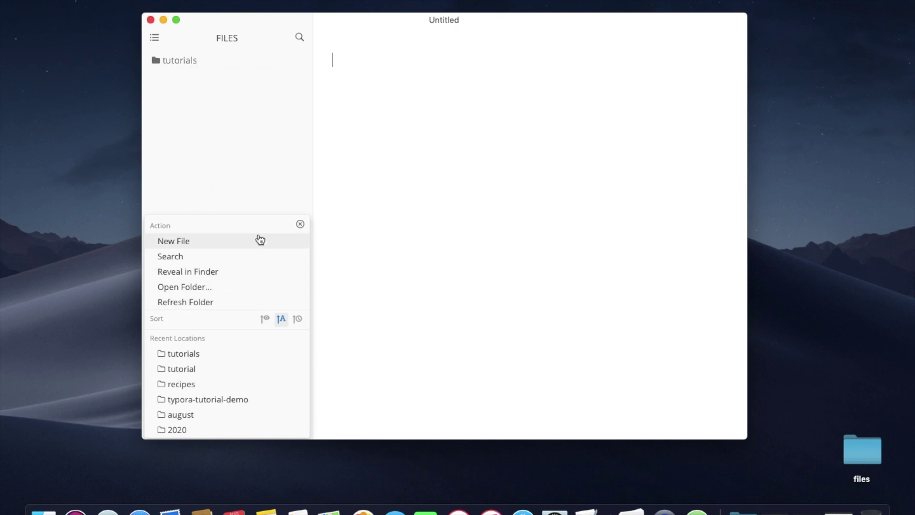
- Dismiss the folder actions panel and add a 2021 folder inside tutorials
{"action": "left_click", "coordinate": [300, 225]}
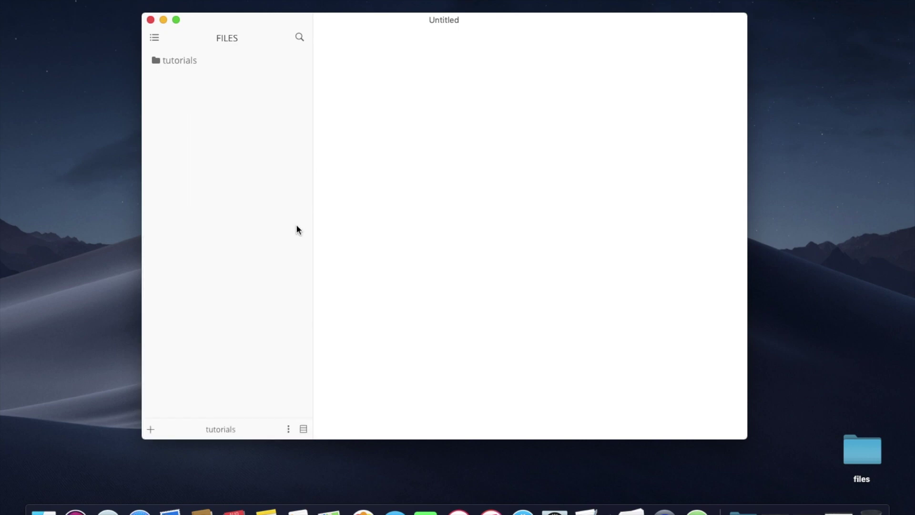
{"action": "right_click", "coordinate": [217, 64]}
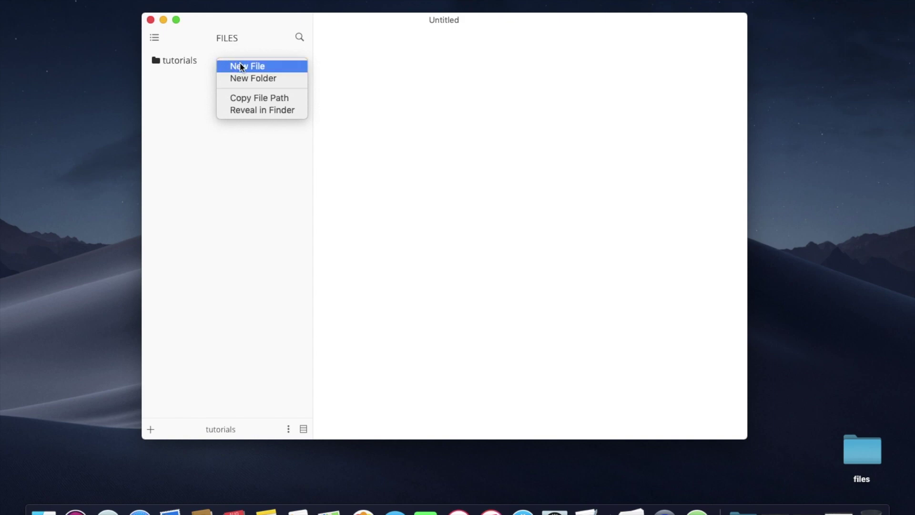
{"action": "left_click", "coordinate": [283, 78]}
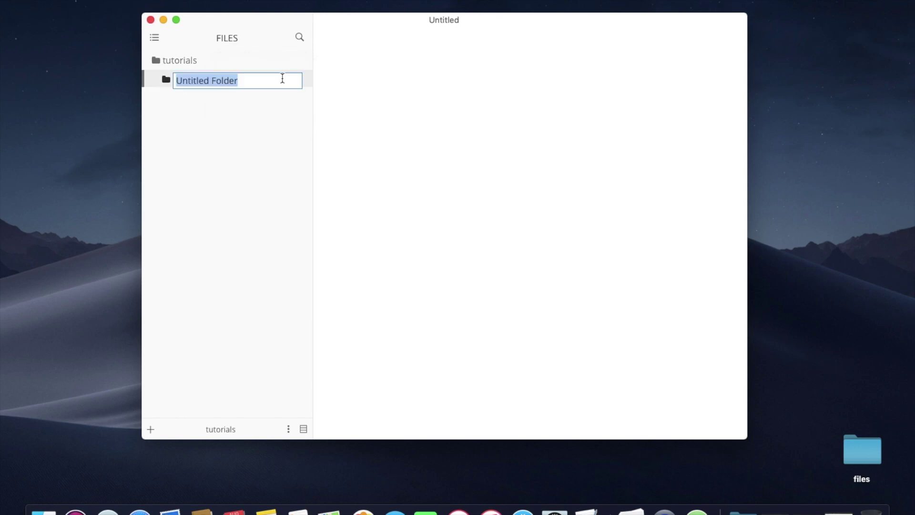
{"action": "type", "text": "20"}
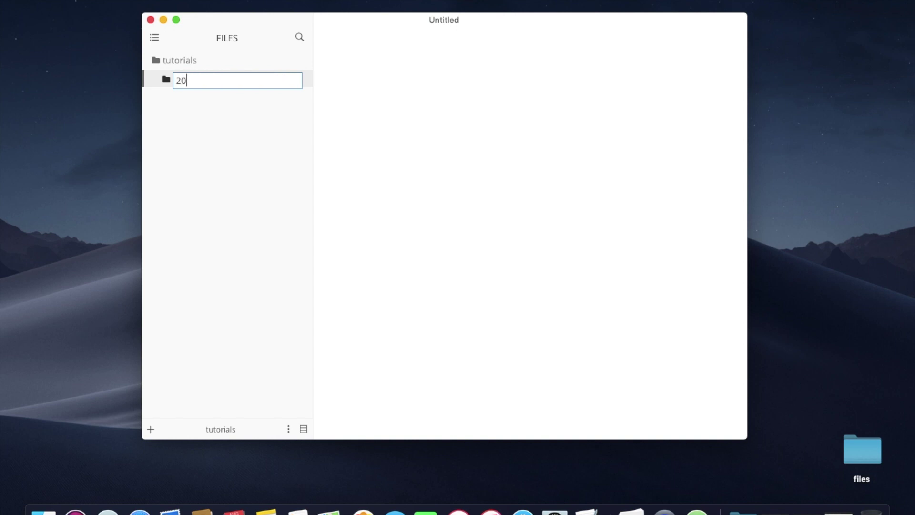
{"action": "type", "text": "21"}
{"action": "key", "text": "Return"}
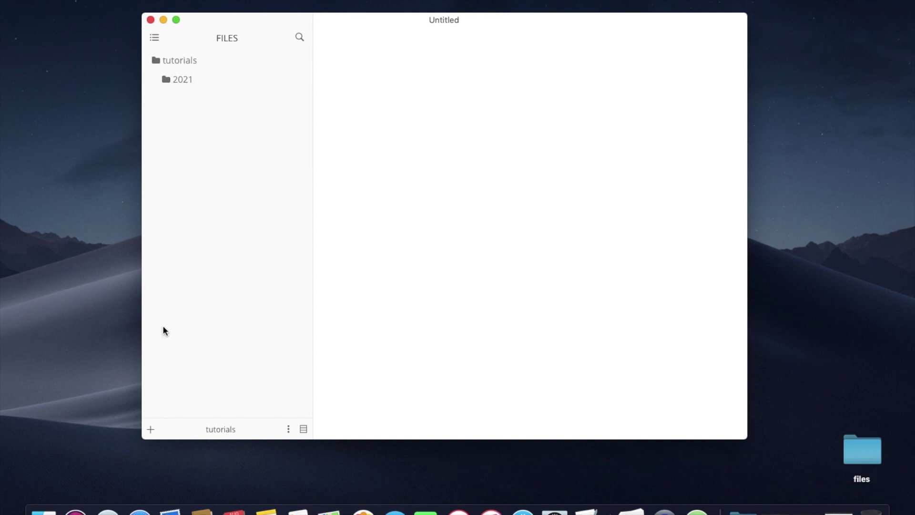
- Add a new folder inside 2021, dismissing the folder creation error
{"action": "right_click", "coordinate": [214, 82]}
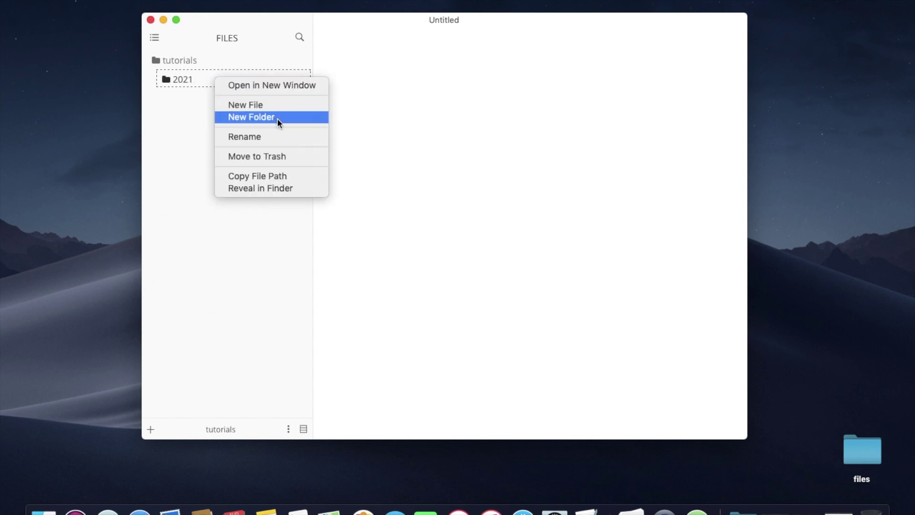
{"action": "left_click", "coordinate": [280, 117]}
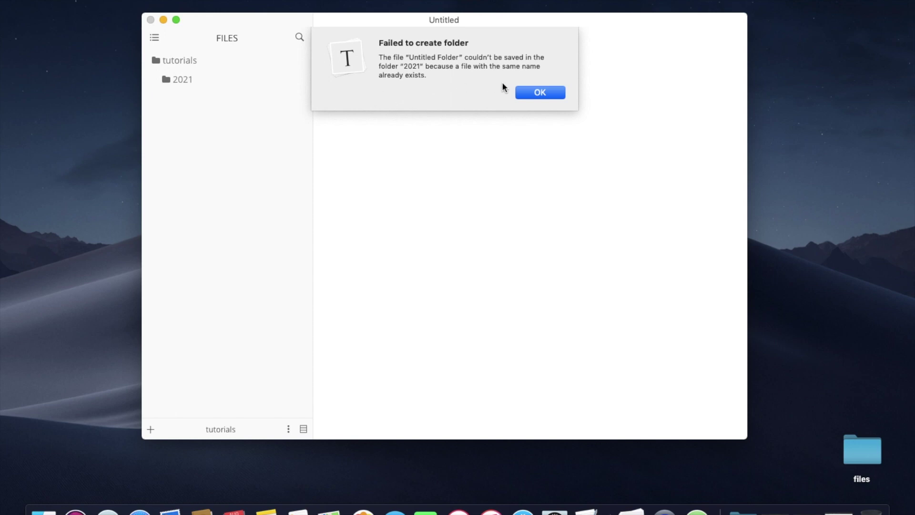
{"action": "left_click", "coordinate": [539, 92]}
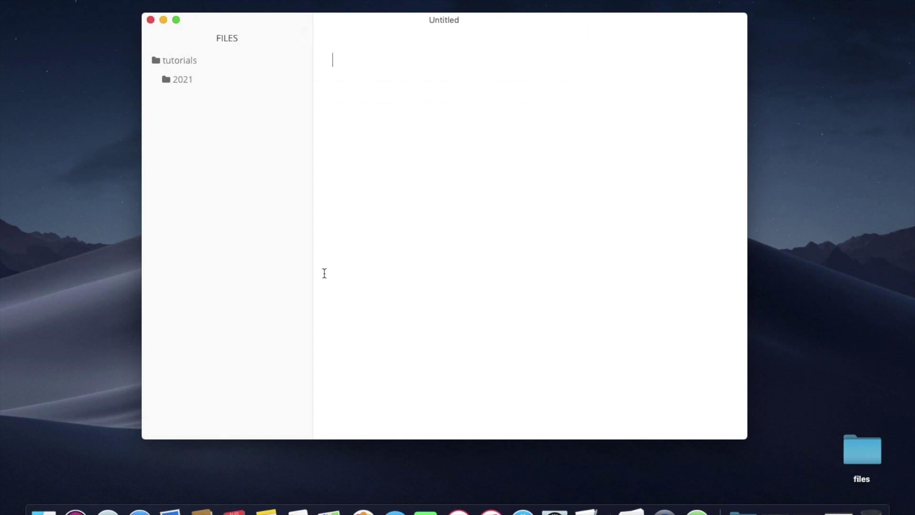
- Refresh the file tree and expand 2021 to reveal its Untitled Folder
{"action": "mouse_move", "coordinate": [288, 322]}
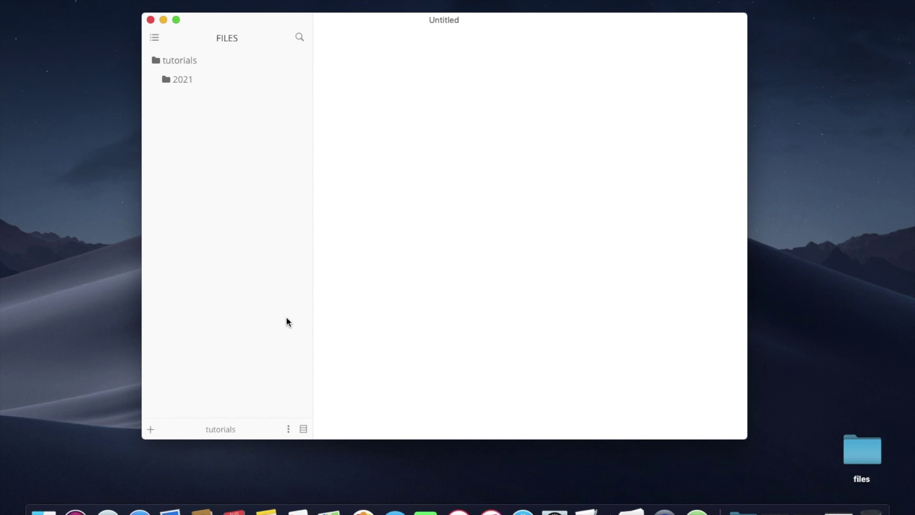
{"action": "left_click", "coordinate": [289, 430]}
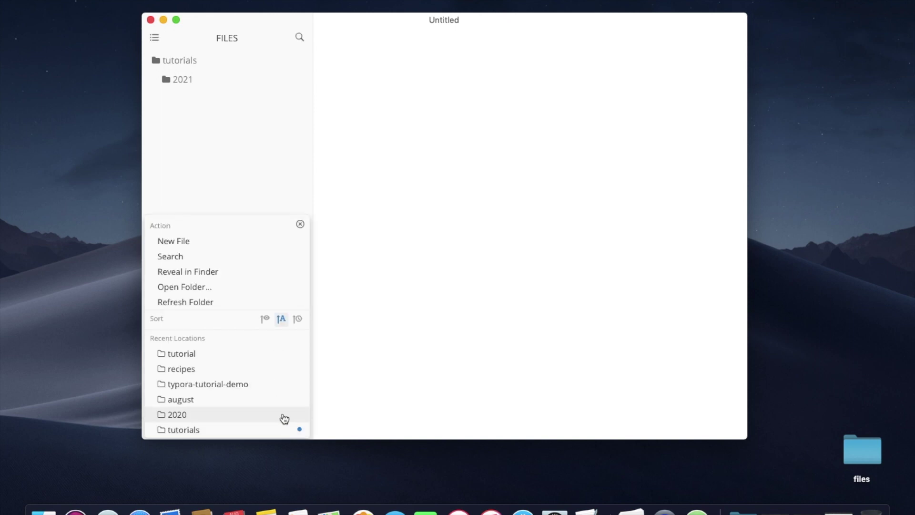
{"action": "left_click", "coordinate": [226, 305]}
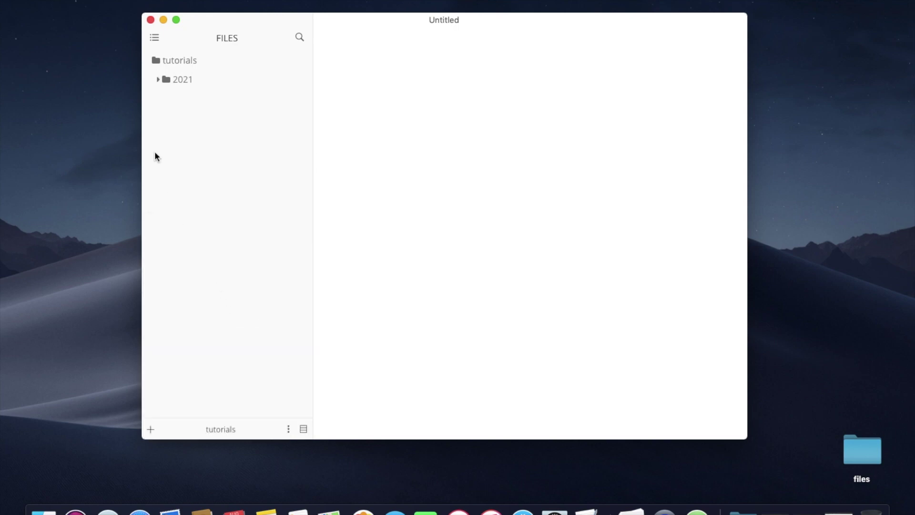
{"action": "left_click", "coordinate": [158, 79]}
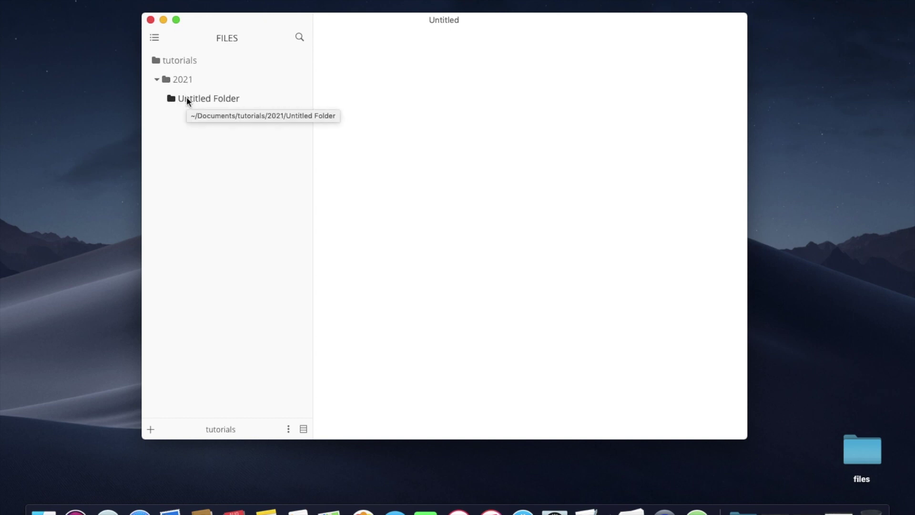
- Rename the Untitled Folder inside 2021 to august
{"action": "right_click", "coordinate": [187, 99]}
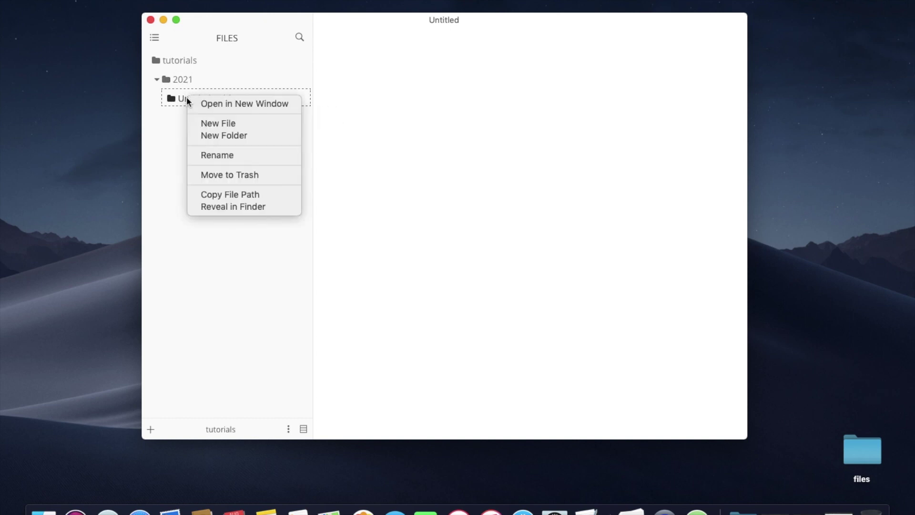
{"action": "left_click", "coordinate": [231, 156]}
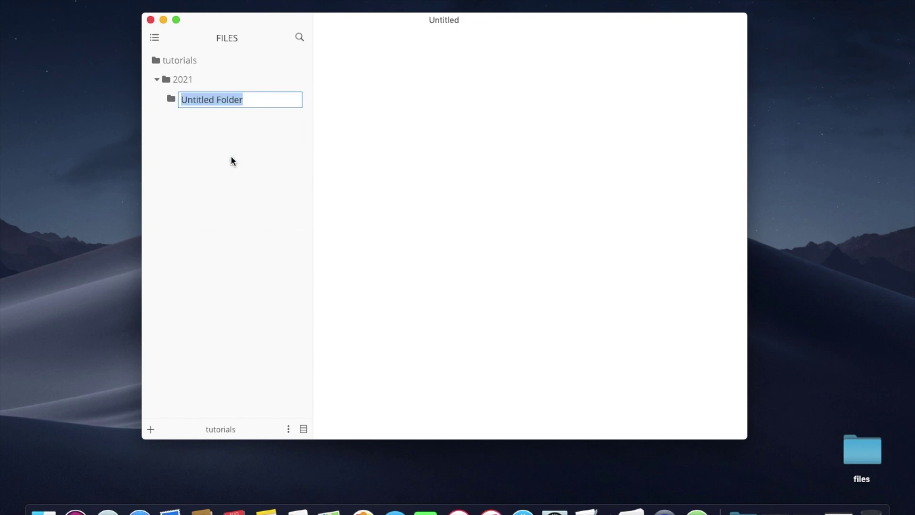
{"action": "type", "text": "august"}
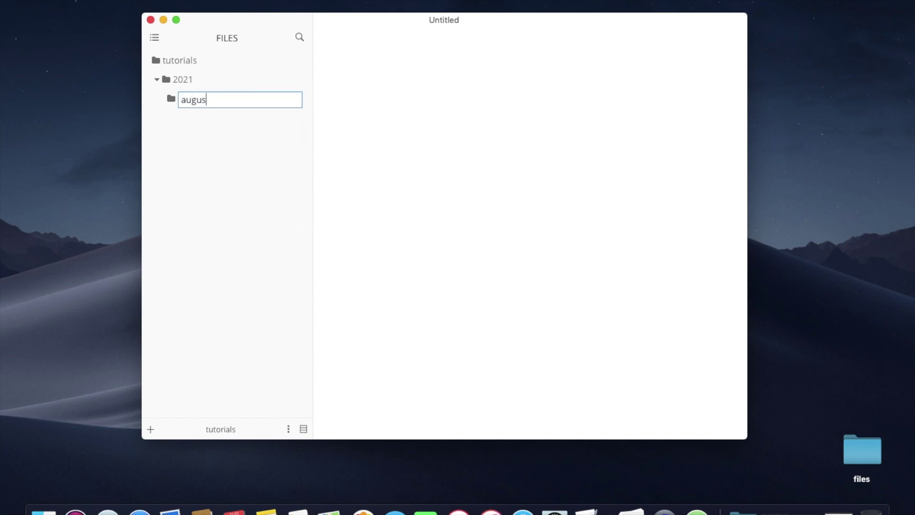
{"action": "left_click", "coordinate": [332, 59]}
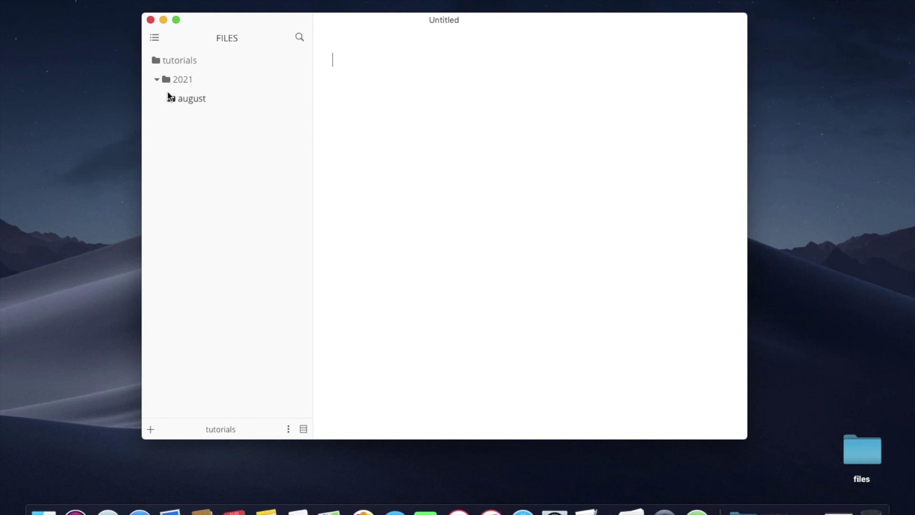
- Create a new file in august named first-article.md
{"action": "right_click", "coordinate": [193, 101]}
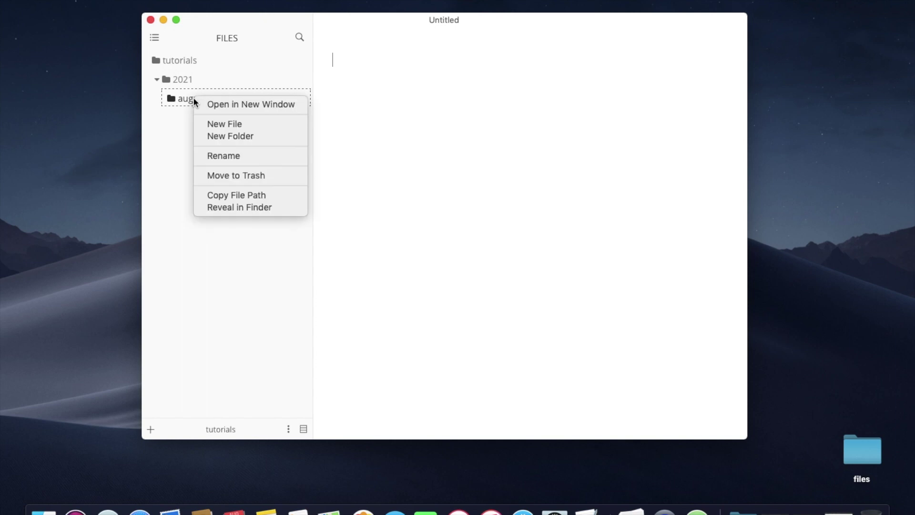
{"action": "left_click", "coordinate": [259, 125]}
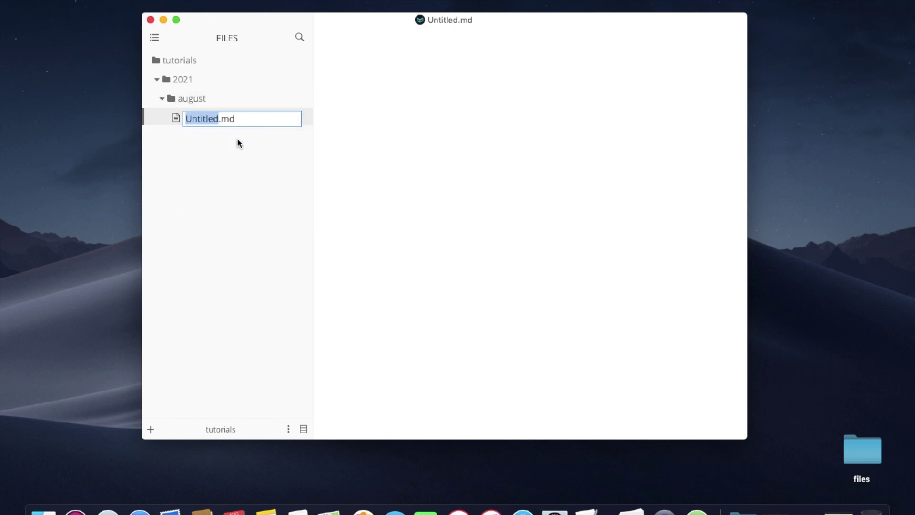
{"action": "type", "text": "fisrt"}
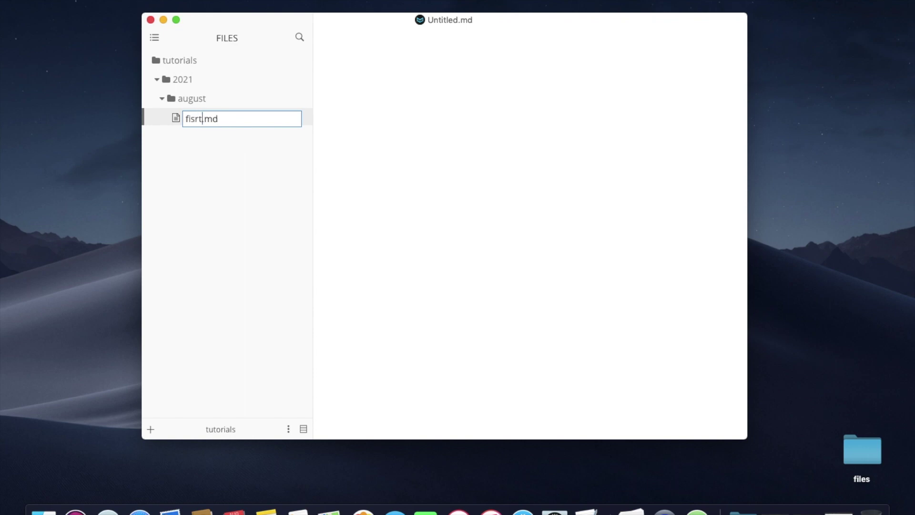
{"action": "key", "text": "BackSpace"}
{"action": "key", "text": "BackSpace"}
{"action": "key", "text": "BackSpace"}
{"action": "type", "text": "rst-article"}
{"action": "key", "text": "Return"}
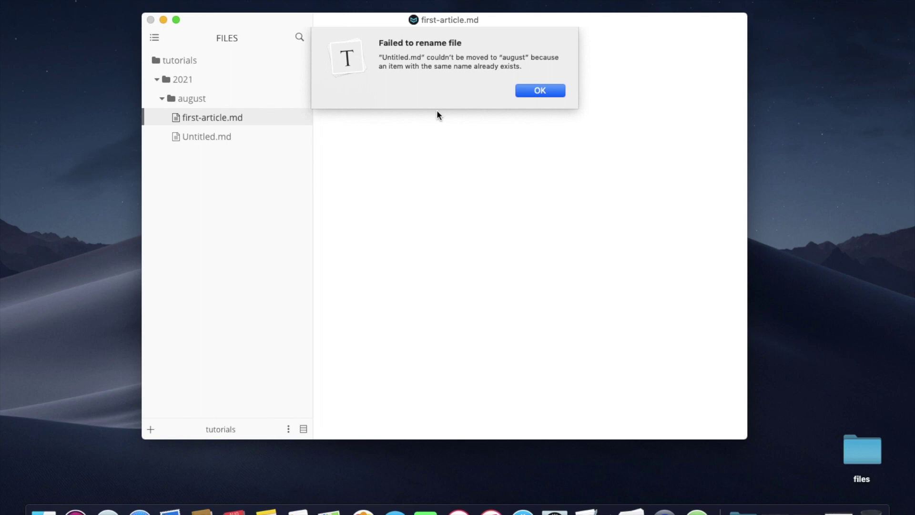
- Dismiss the rename alert and refresh the file tree to drop Untitled.md
{"action": "left_click", "coordinate": [539, 91]}
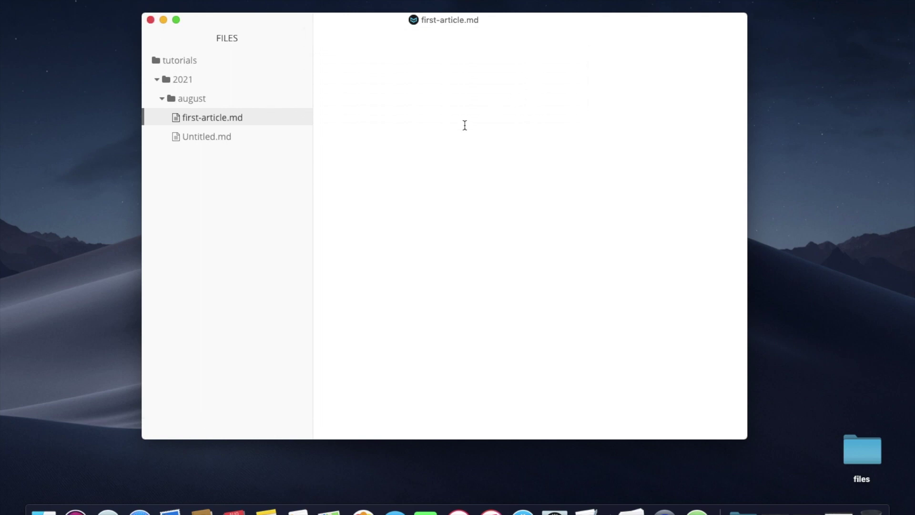
{"action": "left_click", "coordinate": [289, 429]}
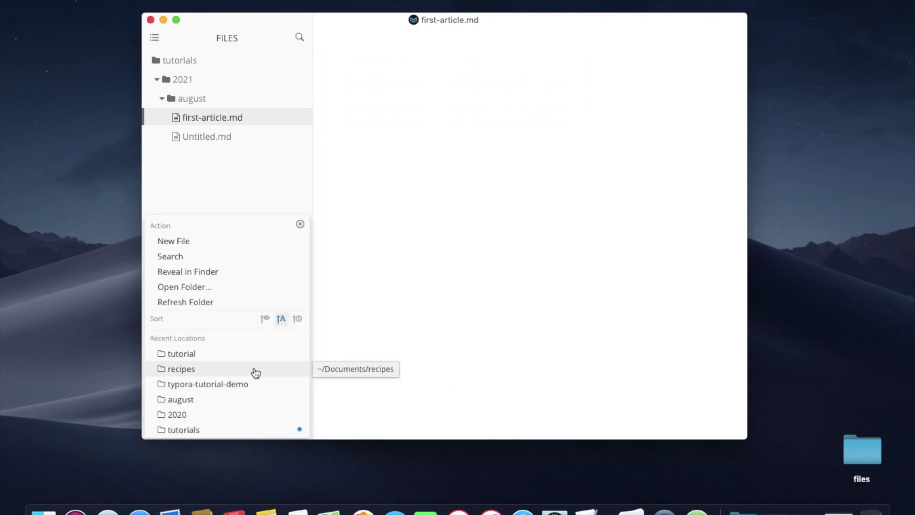
{"action": "left_click", "coordinate": [228, 300]}
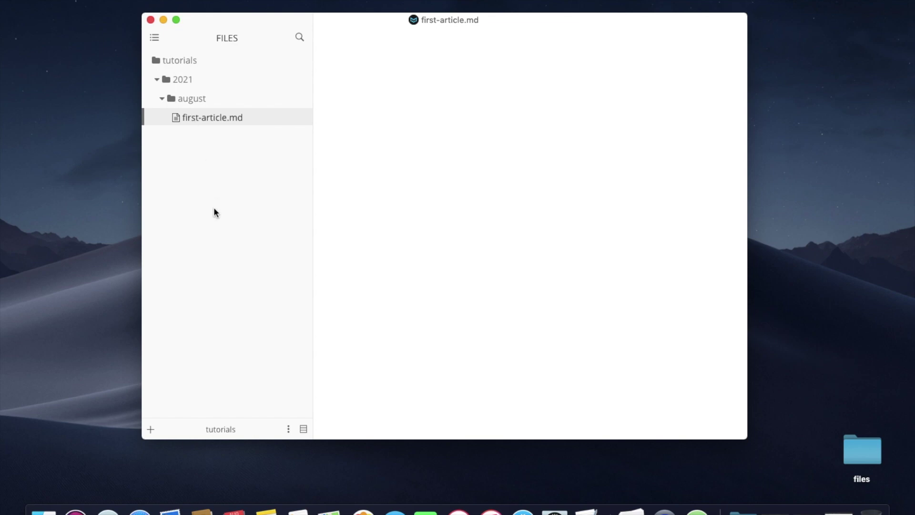
- Add second-article.md to august, then open first-article.md with the caret in the editor
{"action": "right_click", "coordinate": [205, 99]}
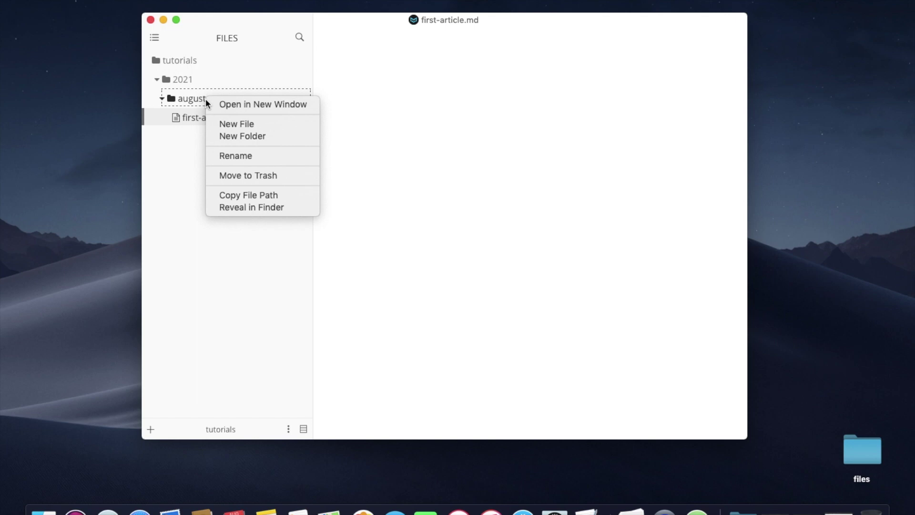
{"action": "left_click", "coordinate": [273, 124]}
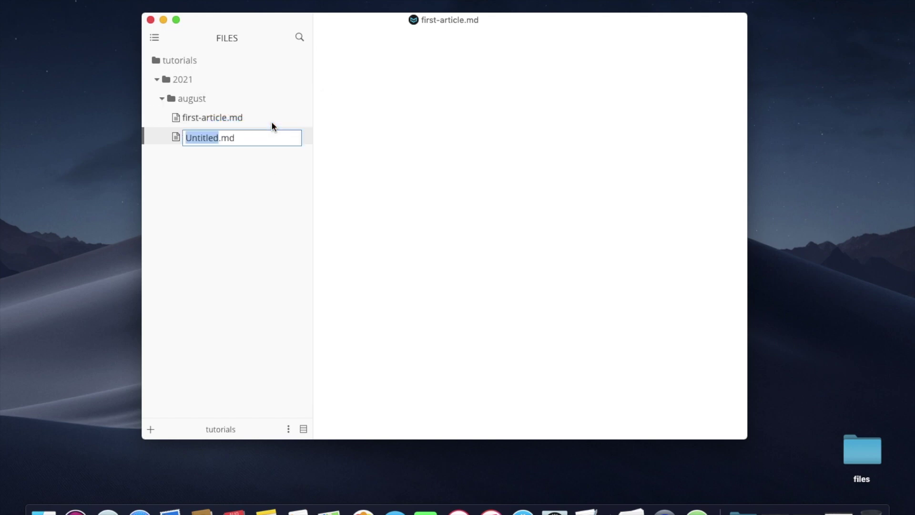
{"action": "type", "text": "second-a"}
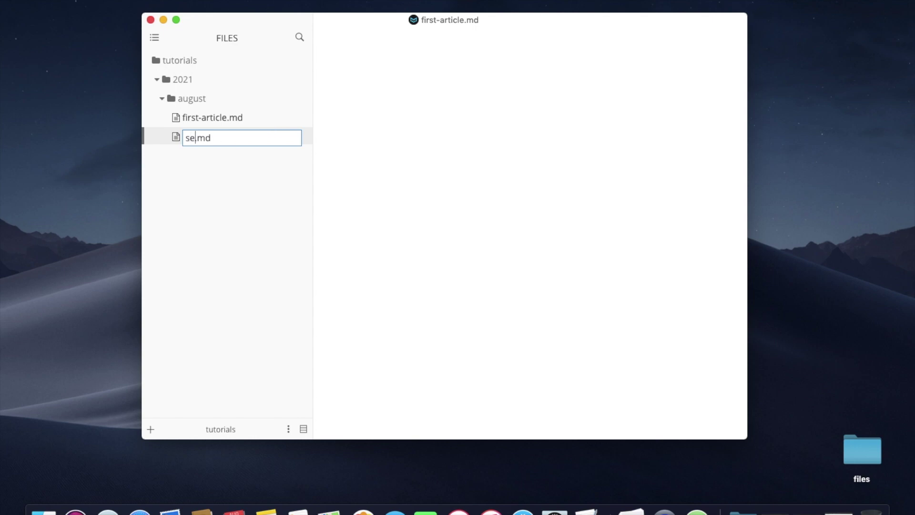
{"action": "type", "text": "rticle"}
{"action": "key", "text": "Return"}
{"action": "left_click", "coordinate": [264, 116]}
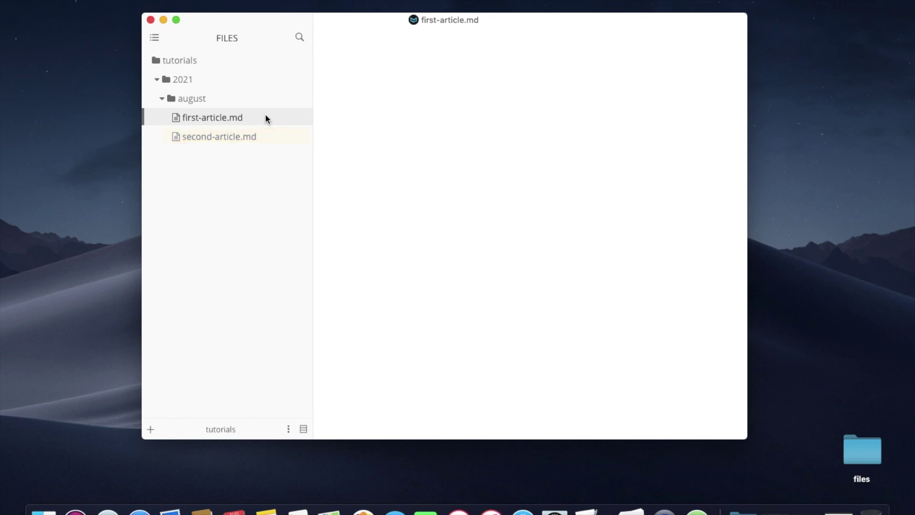
{"action": "left_click", "coordinate": [355, 87]}
- Type 'Welcome!' in first-article.md as a Heading 1
{"action": "type", "text": "Welcome!"}
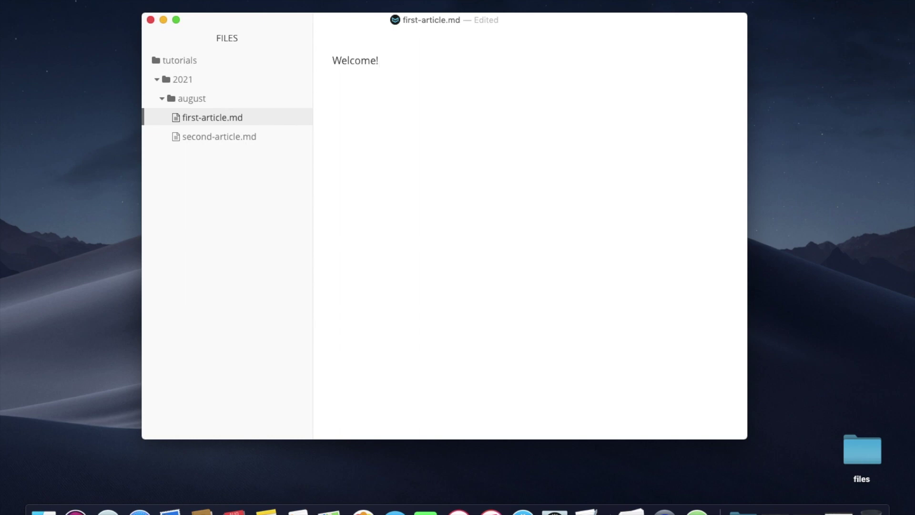
{"action": "key", "text": "super+1"}
{"action": "key", "text": "Return"}
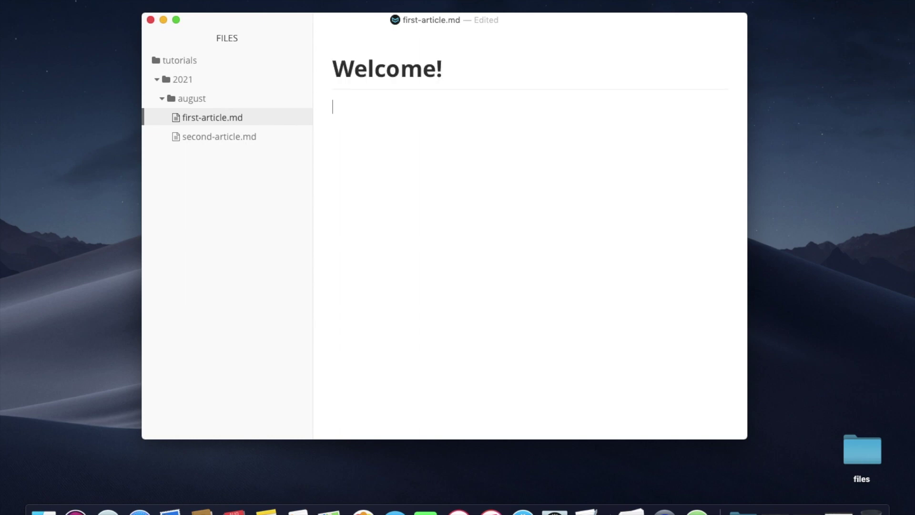
- Open second-article.md and give it the heading 'Second Article'
{"action": "left_click", "coordinate": [200, 137]}
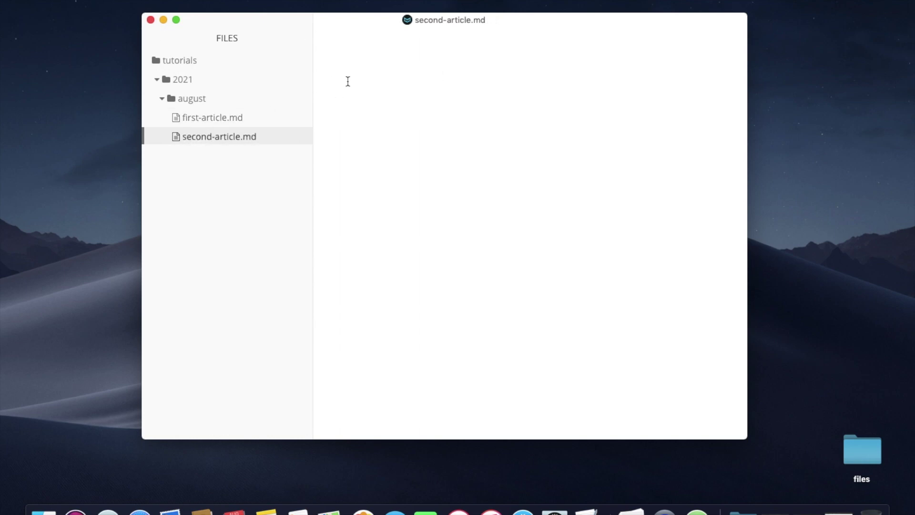
{"action": "type", "text": "Seco"}
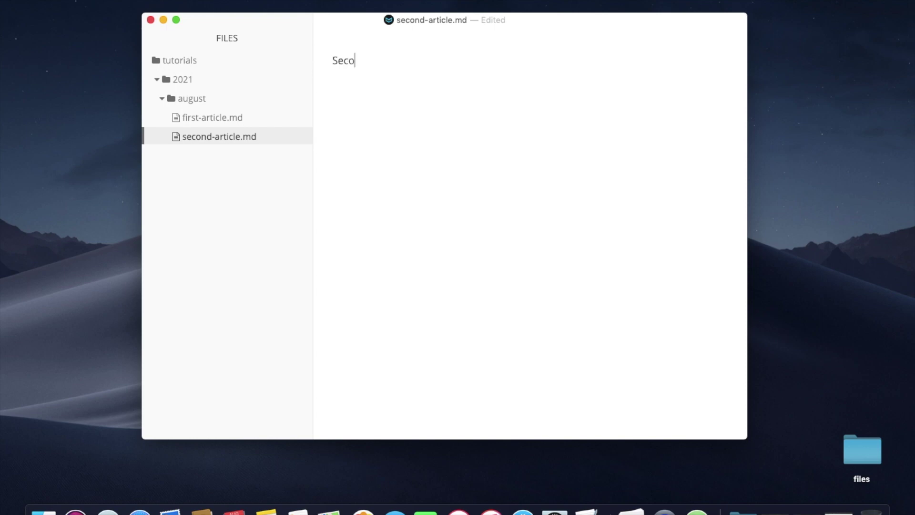
{"action": "type", "text": "nd Article"}
{"action": "key", "text": "Return"}
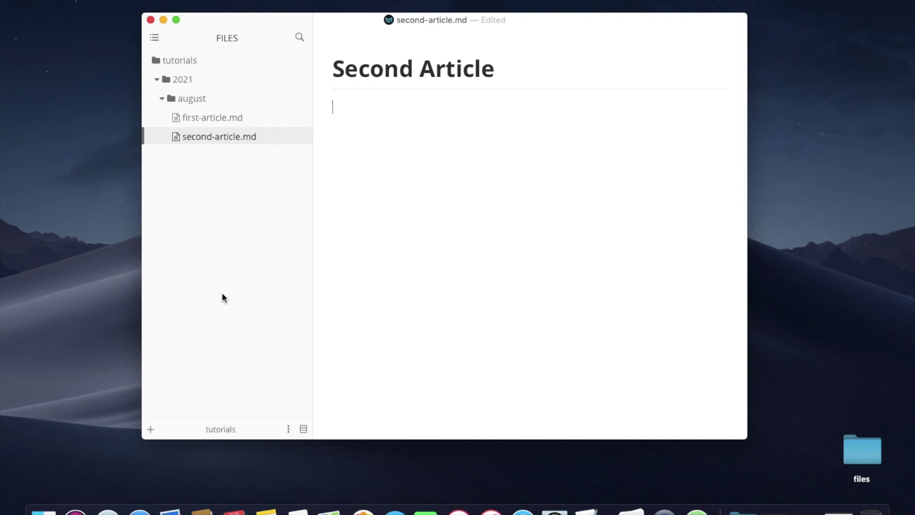
- Open a Finder window and navigate to Documents/tutorials/2021
{"action": "left_click", "coordinate": [42, 512]}
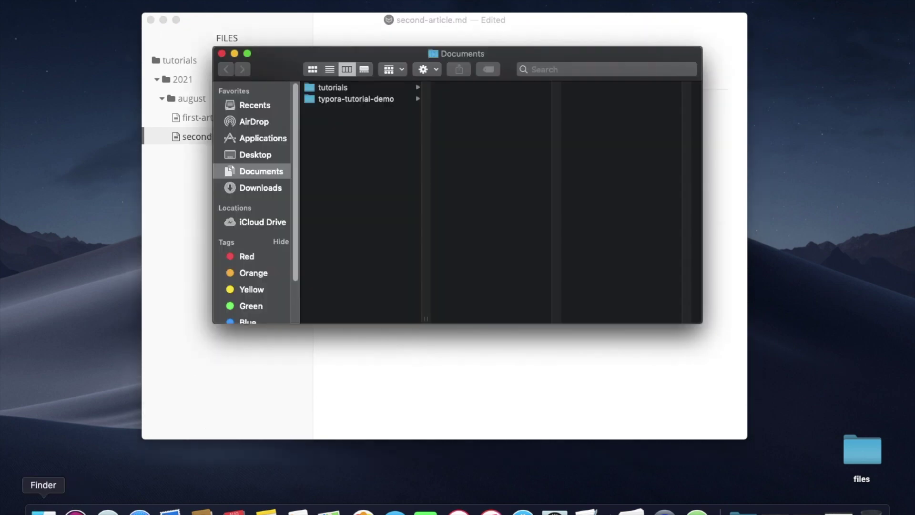
{"action": "left_click_drag", "start_coordinate": [360, 60], "coordinate": [463, 105]}
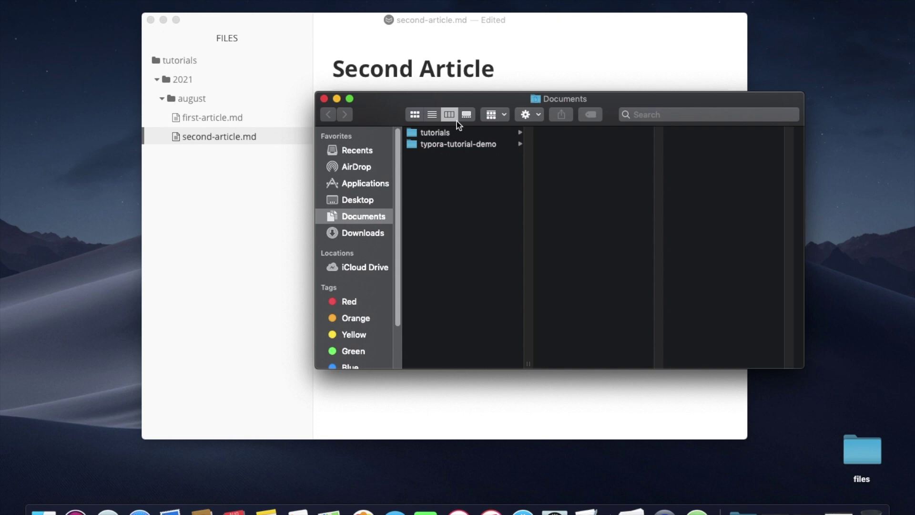
{"action": "left_click", "coordinate": [435, 134]}
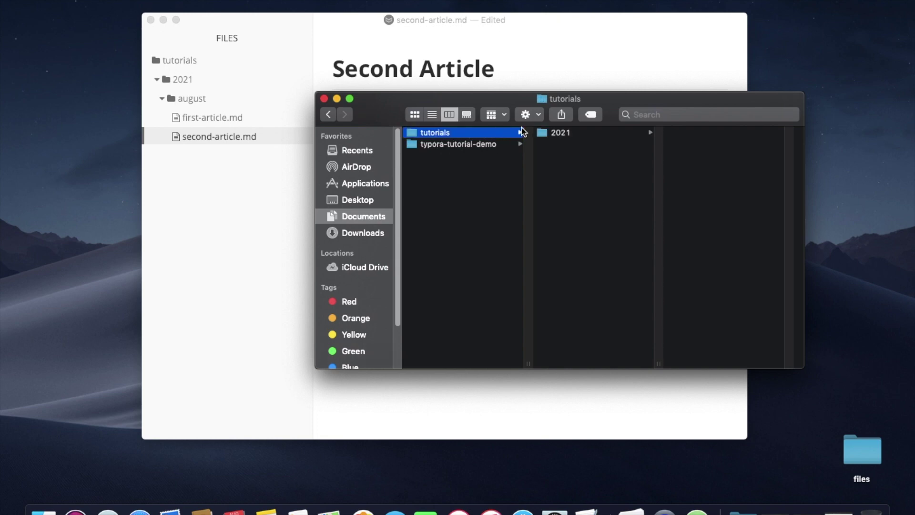
{"action": "left_click", "coordinate": [580, 136]}
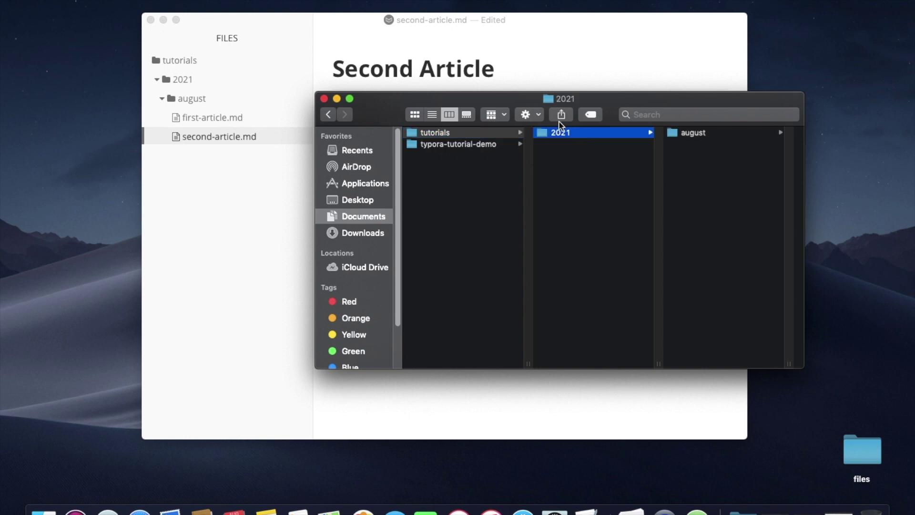
- Create a september folder inside 2021, then return to Typora
{"action": "left_click", "coordinate": [529, 115]}
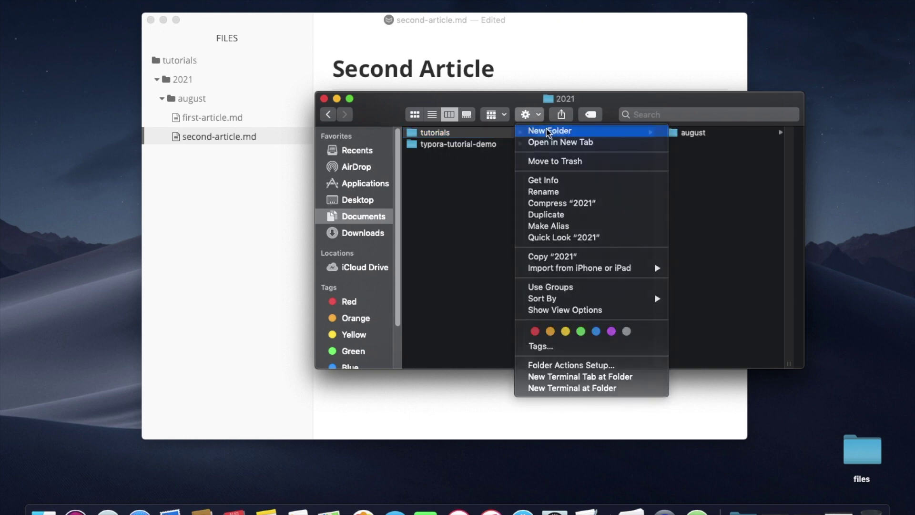
{"action": "left_click", "coordinate": [546, 130]}
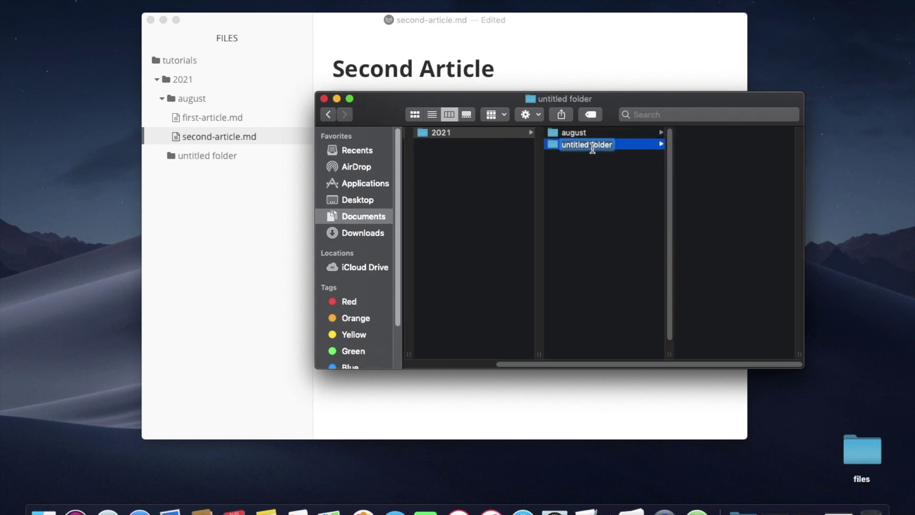
{"action": "type", "text": "september"}
{"action": "key", "text": "Return"}
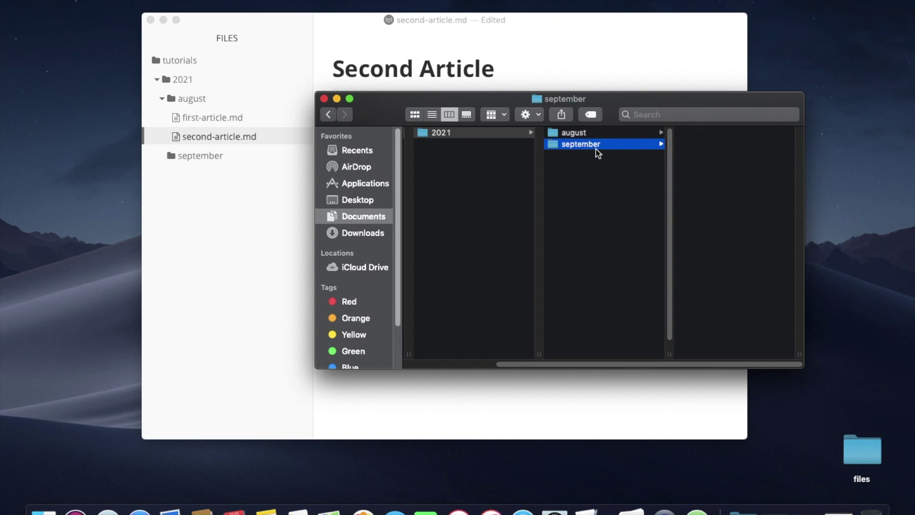
{"action": "left_click", "coordinate": [246, 159]}
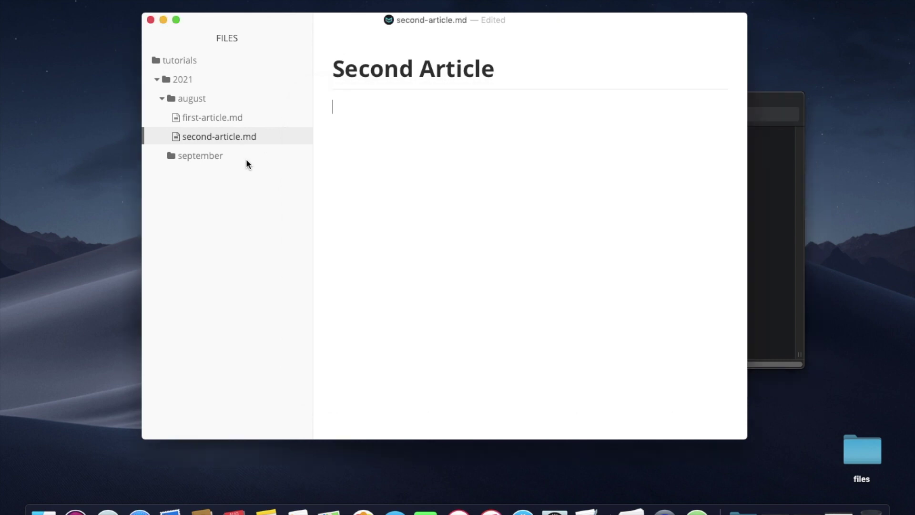
- Create a new file named fall-article.md inside the september folder
{"action": "right_click", "coordinate": [199, 153]}
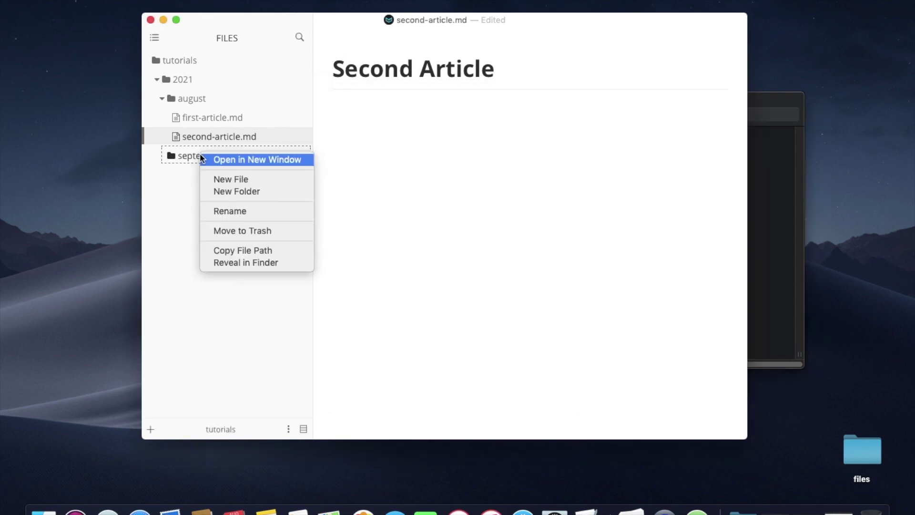
{"action": "left_click", "coordinate": [244, 182]}
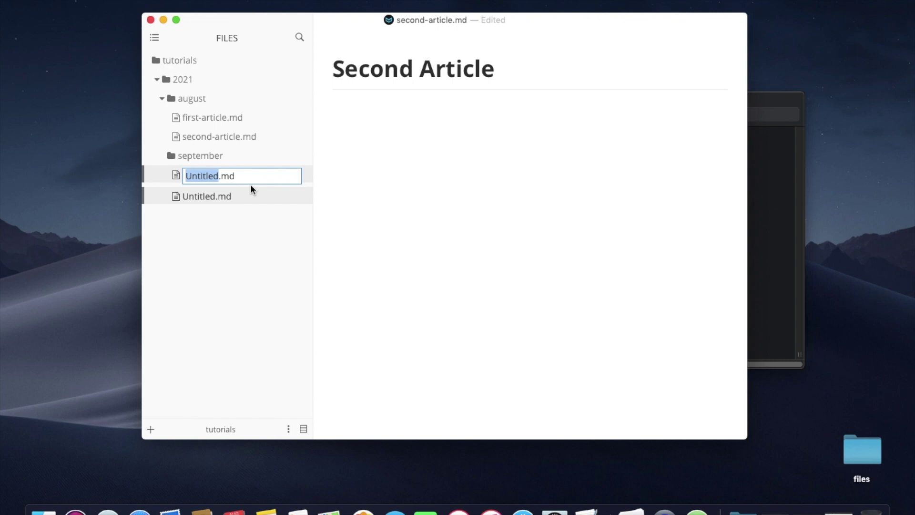
{"action": "type", "text": "fall-a"}
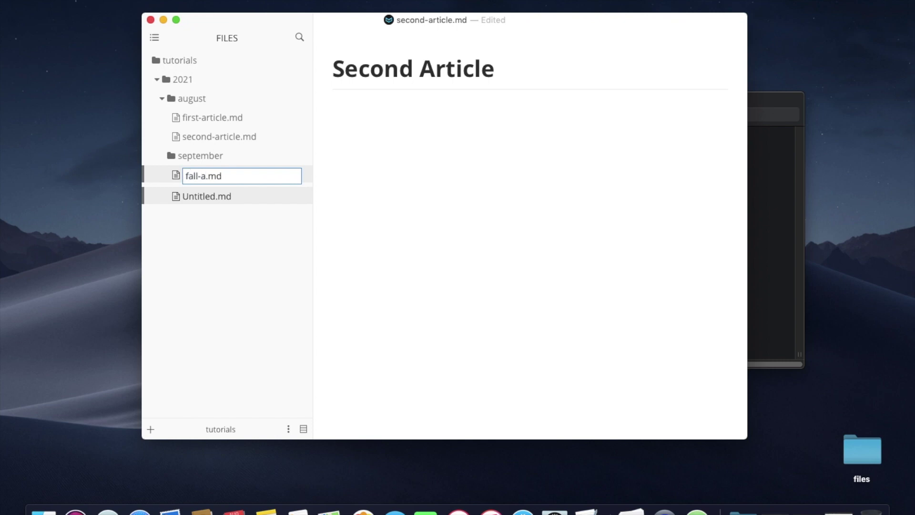
{"action": "type", "text": "rticle"}
{"action": "key", "text": "Return"}
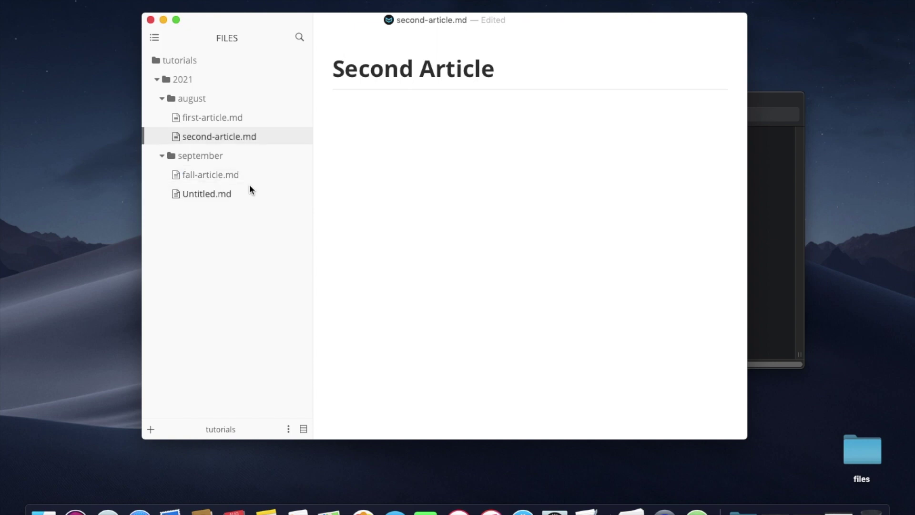
- Refresh the file tree and expand september to show fall-article.md, then bring Finder forward
{"action": "left_click", "coordinate": [288, 429]}
{"action": "left_click", "coordinate": [207, 302]}
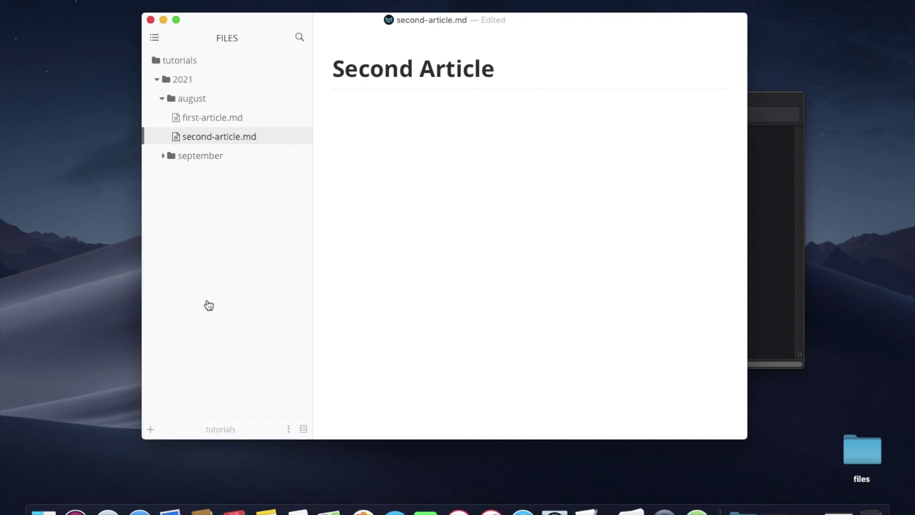
{"action": "left_click", "coordinate": [165, 155]}
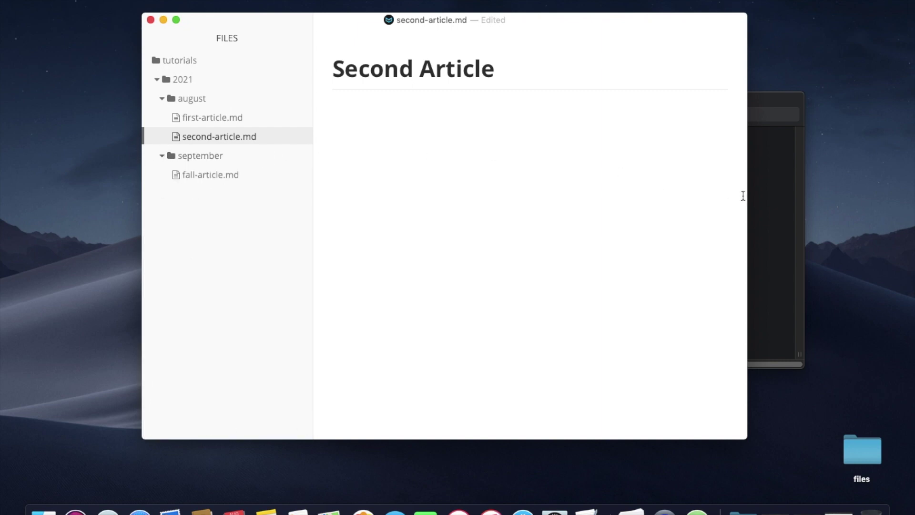
{"action": "left_click", "coordinate": [761, 197]}
- Centre the Finder window and browse tutorials > 2021 to check august and september's fall-article.md
{"action": "left_click_drag", "start_coordinate": [470, 101], "coordinate": [253, 222]}
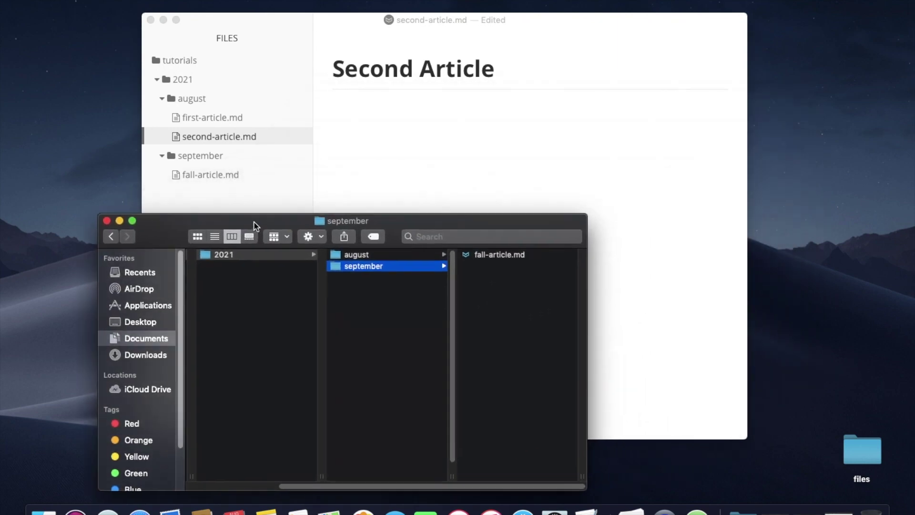
{"action": "left_click_drag", "start_coordinate": [355, 493], "coordinate": [342, 488]}
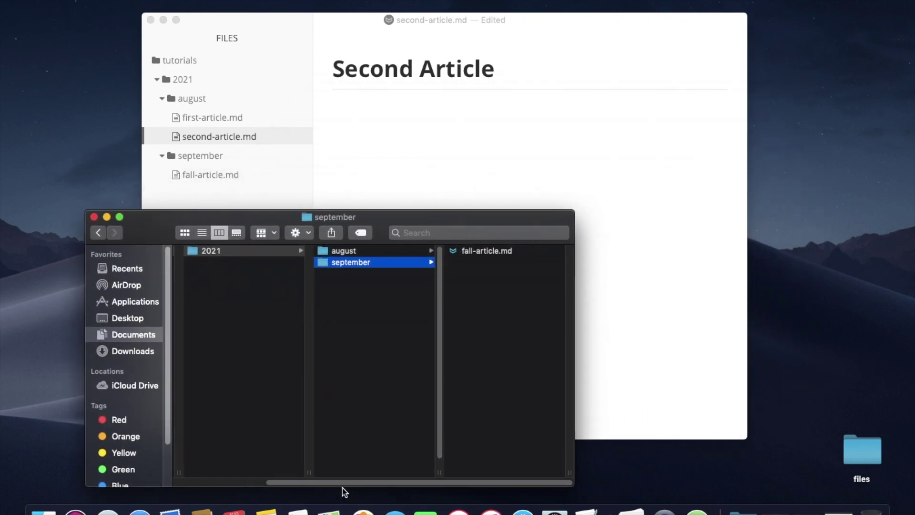
{"action": "scroll", "coordinate": [344, 486], "scroll_direction": "left", "scroll_amount": 5}
{"action": "scroll", "coordinate": [277, 471], "scroll_direction": "left", "scroll_amount": 2}
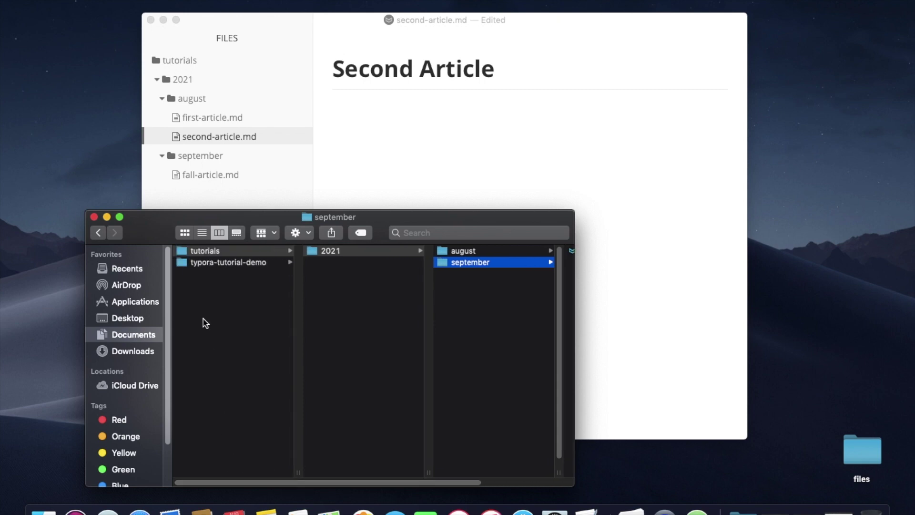
{"action": "left_click", "coordinate": [216, 253]}
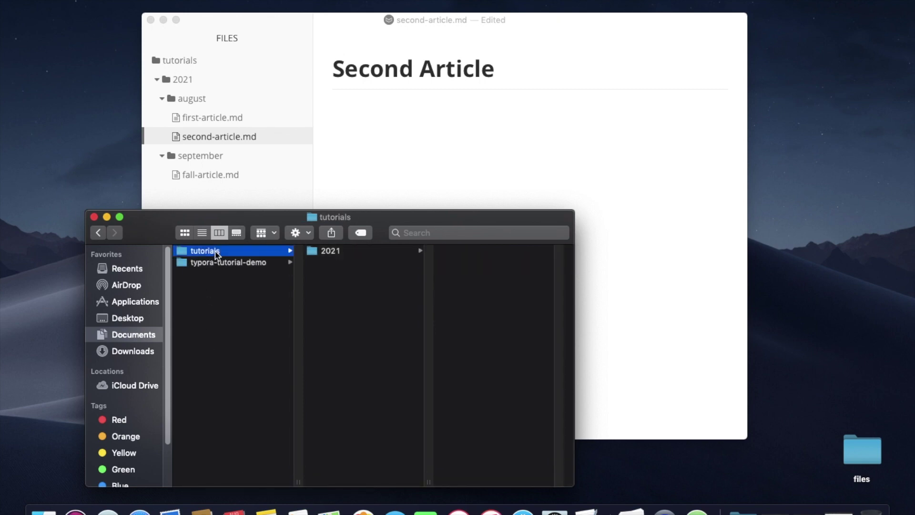
{"action": "left_click", "coordinate": [335, 252]}
{"action": "left_click", "coordinate": [472, 254]}
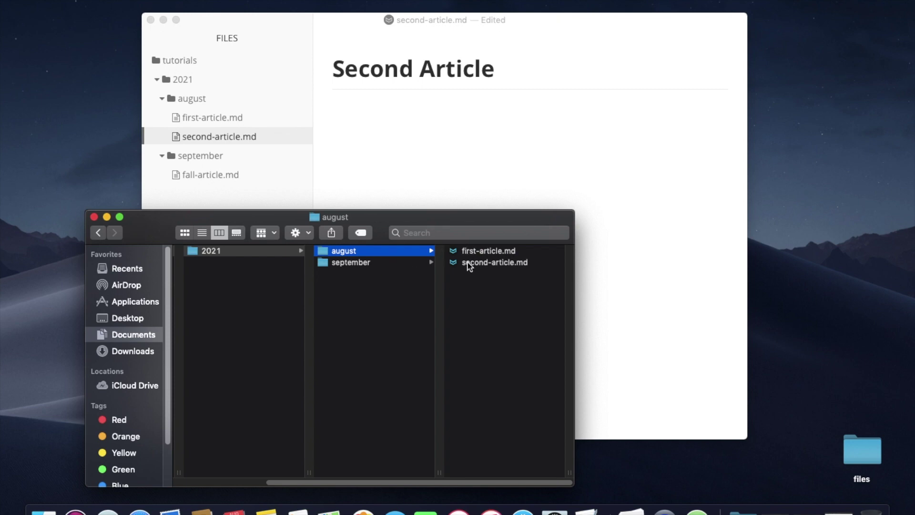
{"action": "left_click", "coordinate": [372, 264]}
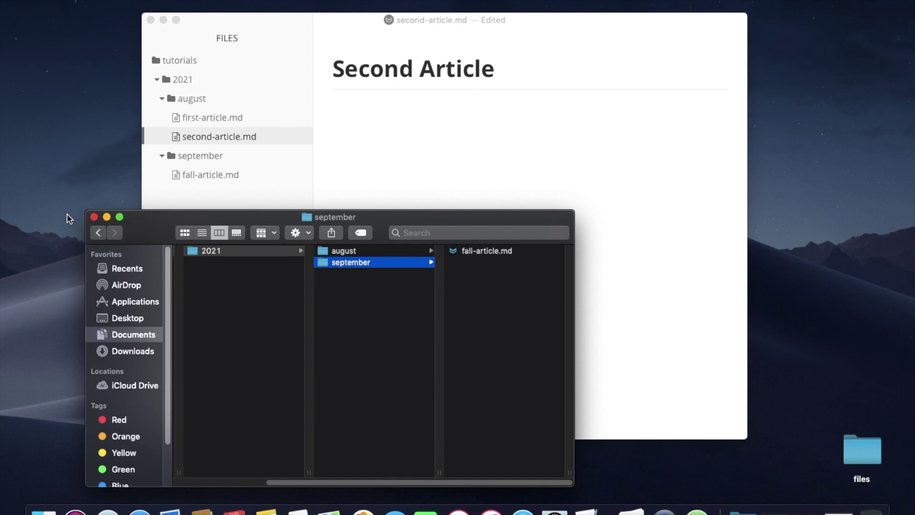
- Close Finder and collapse the september, august and 2021 folders in the file tree
{"action": "left_click", "coordinate": [94, 217]}
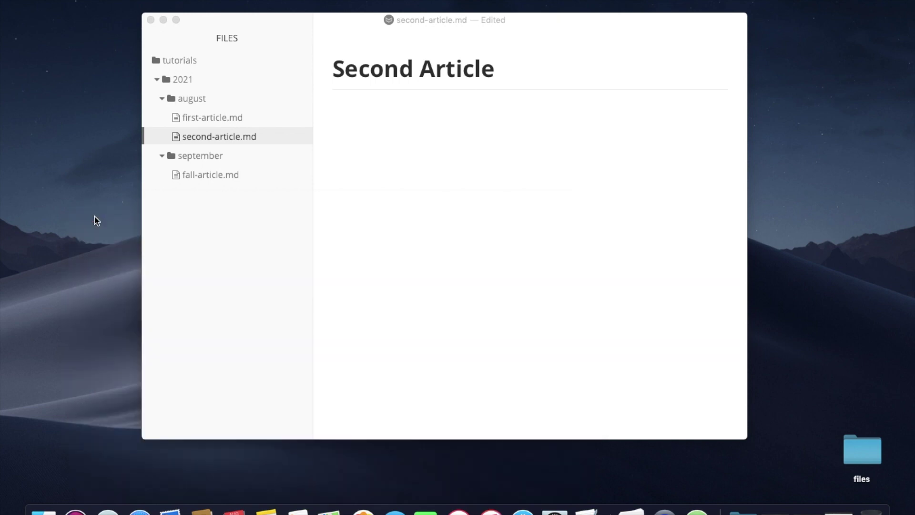
{"action": "left_click", "coordinate": [162, 156]}
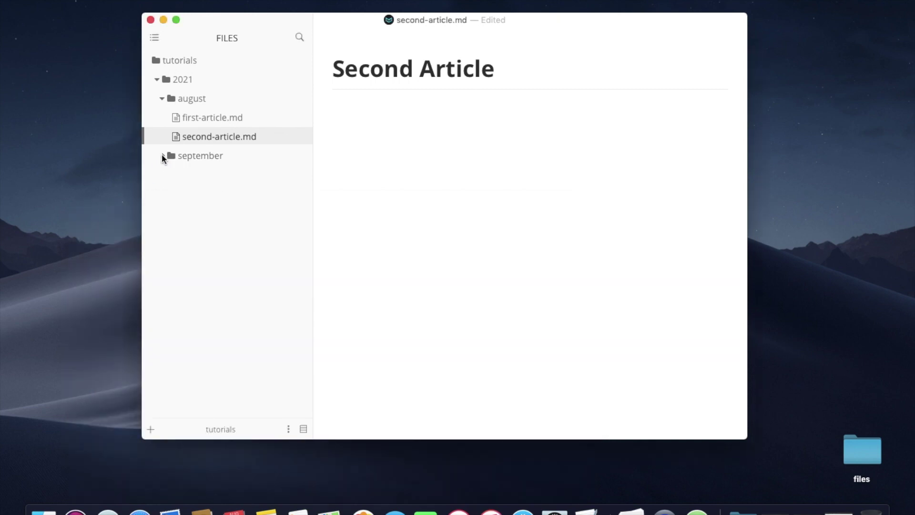
{"action": "left_click", "coordinate": [162, 101]}
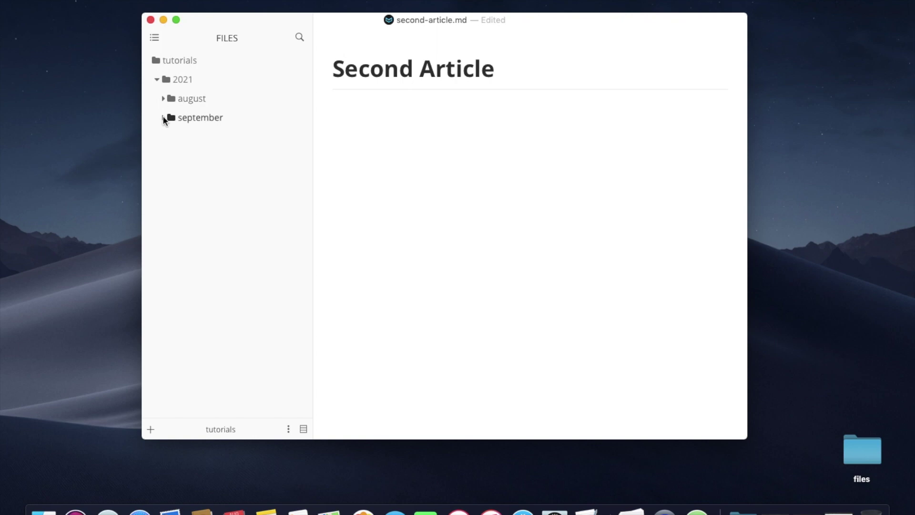
{"action": "left_click", "coordinate": [163, 118]}
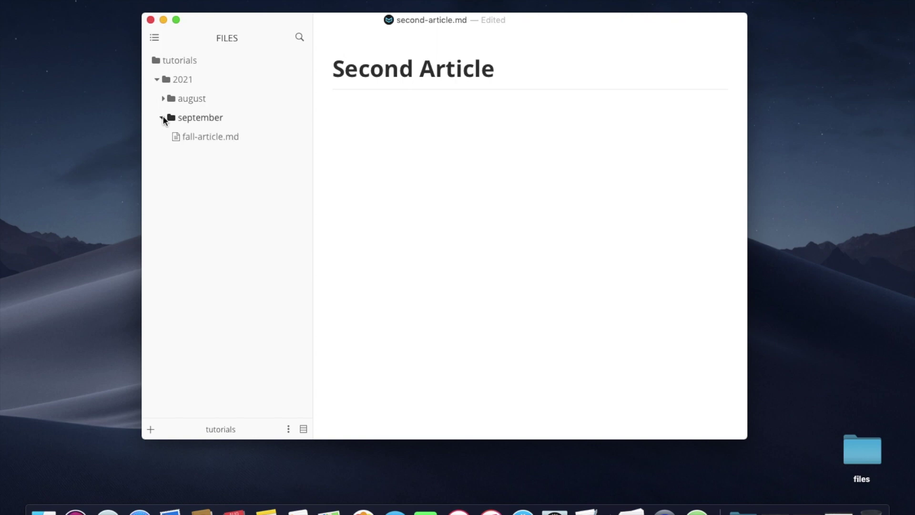
{"action": "left_click", "coordinate": [157, 79]}
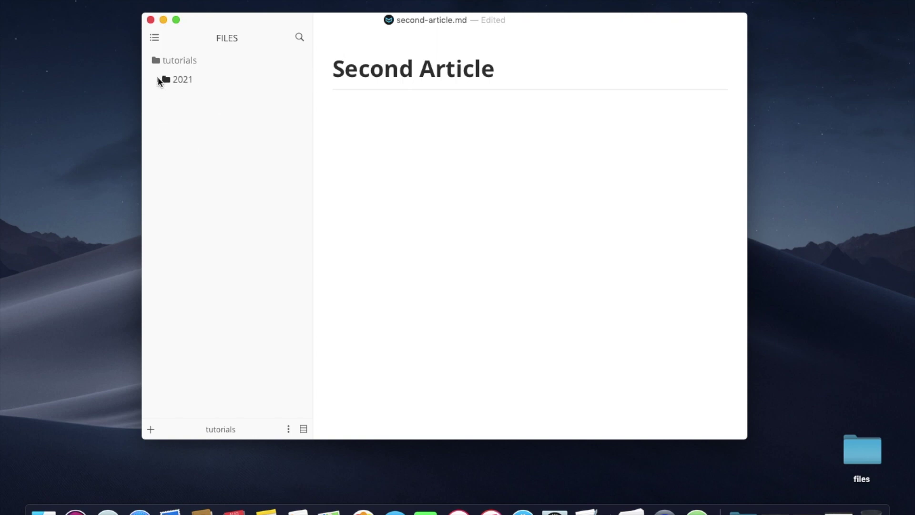
- Create a new folder named 2022 inside tutorials
{"action": "right_click", "coordinate": [194, 62]}
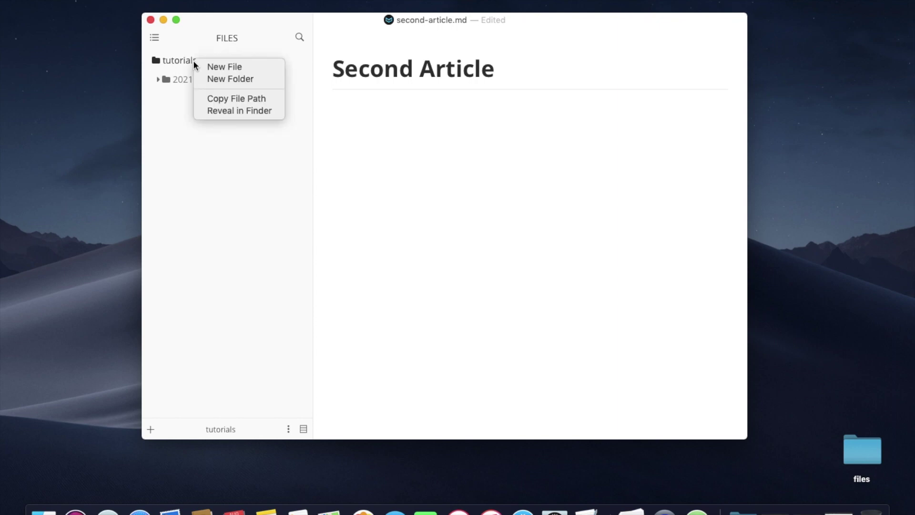
{"action": "left_click", "coordinate": [242, 80]}
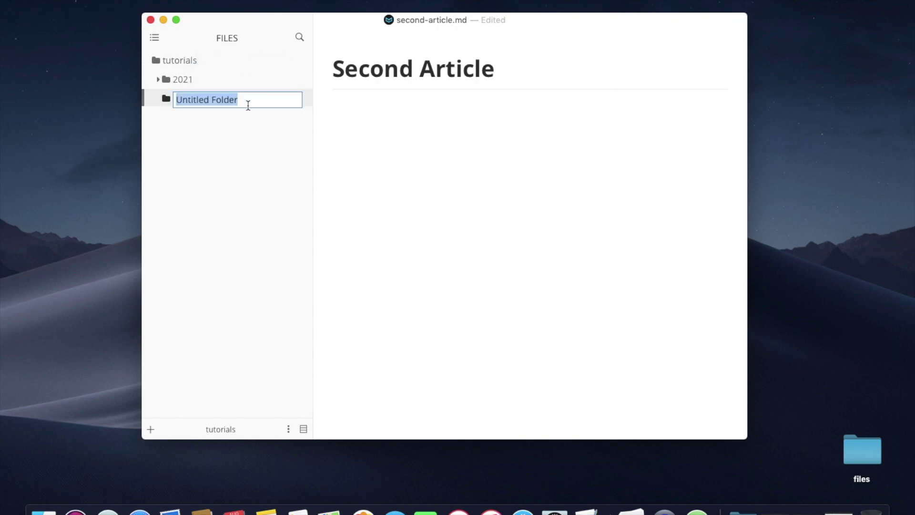
{"action": "type", "text": "2022"}
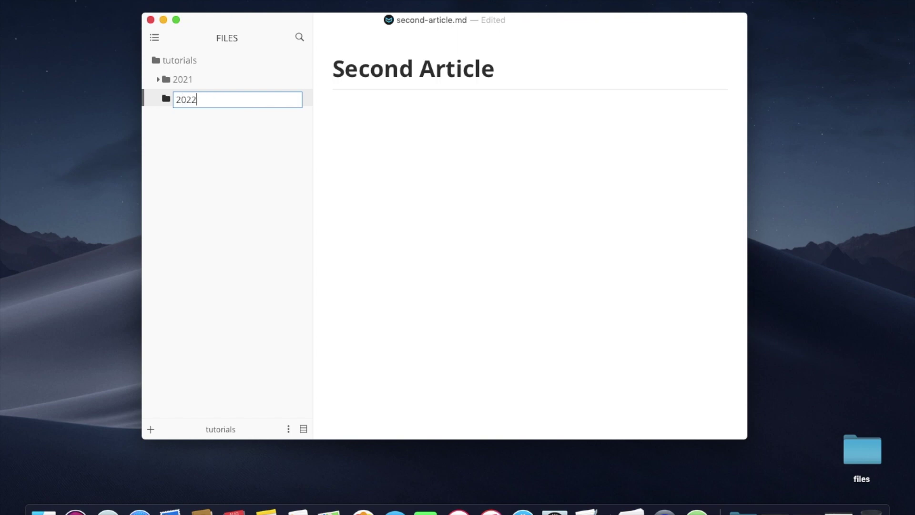
{"action": "key", "text": "Return"}
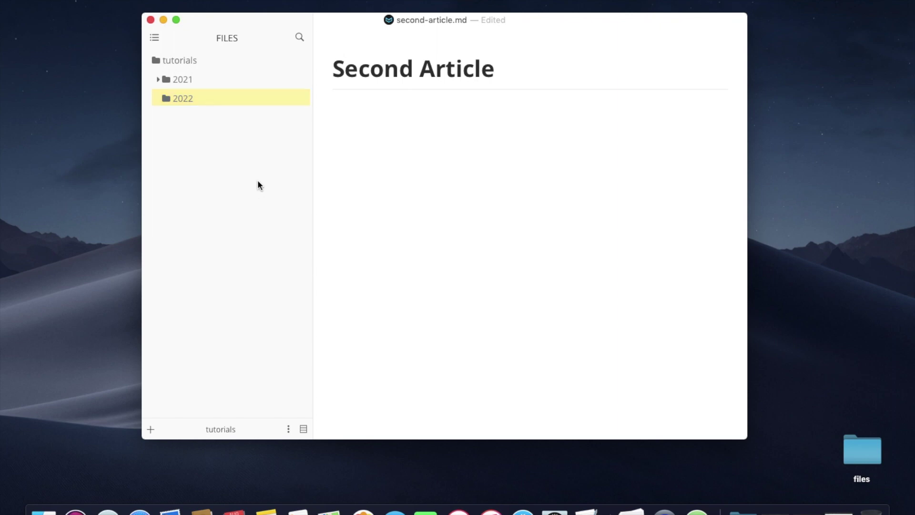
- Refresh the file tree and expand 2021 and september to show fall-article.md
{"action": "left_click", "coordinate": [288, 429]}
{"action": "left_click", "coordinate": [210, 302]}
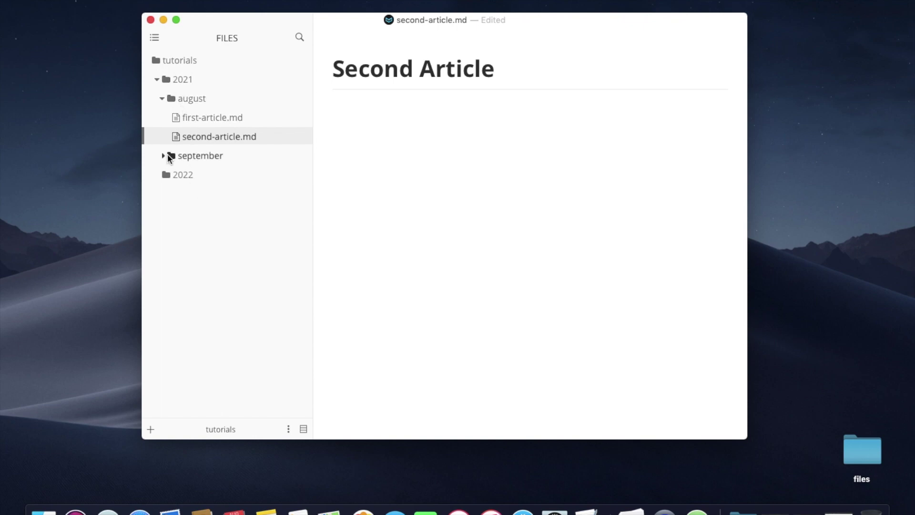
{"action": "left_click", "coordinate": [158, 79]}
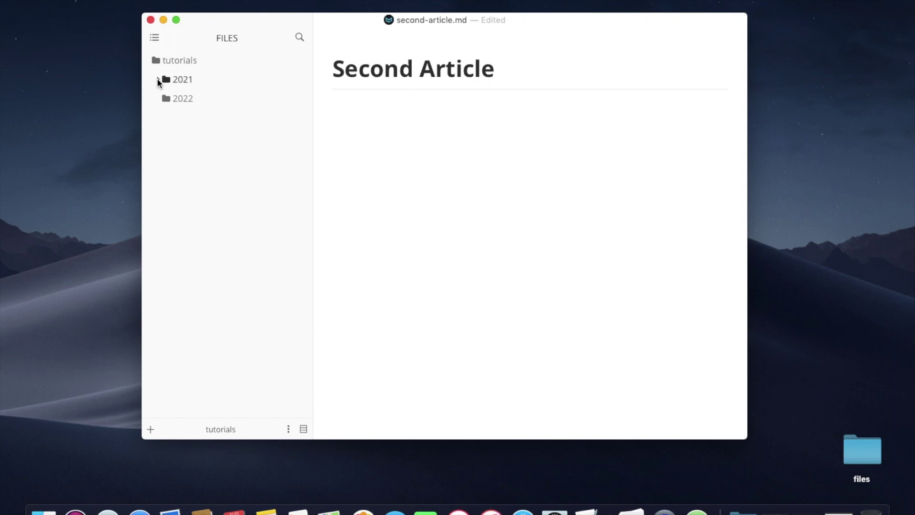
{"action": "left_click", "coordinate": [158, 79]}
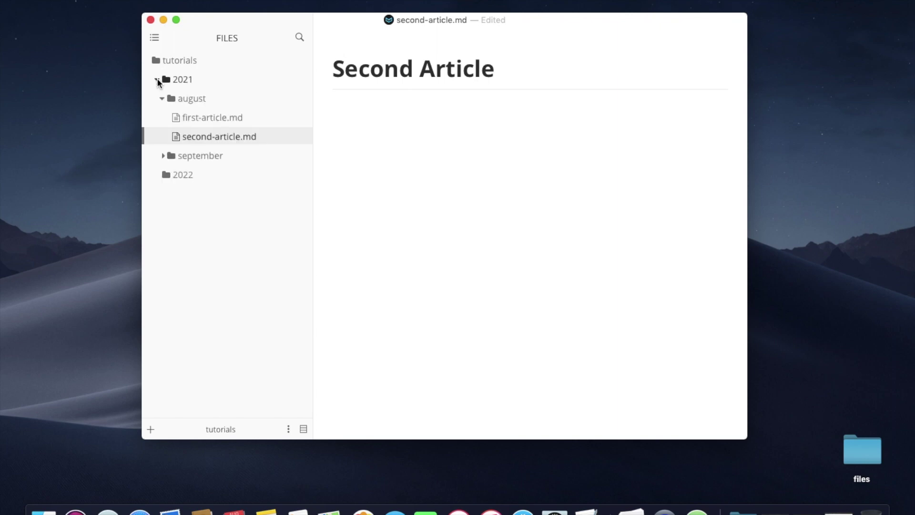
{"action": "left_click", "coordinate": [162, 155]}
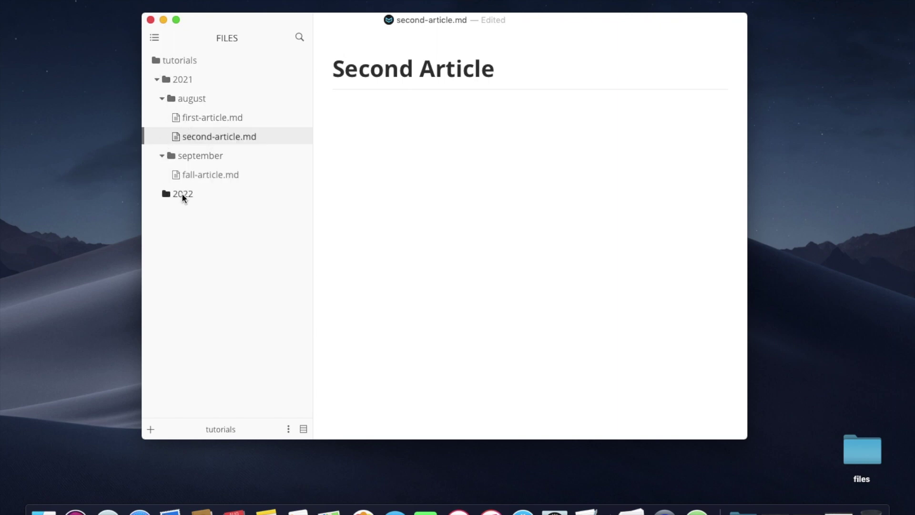